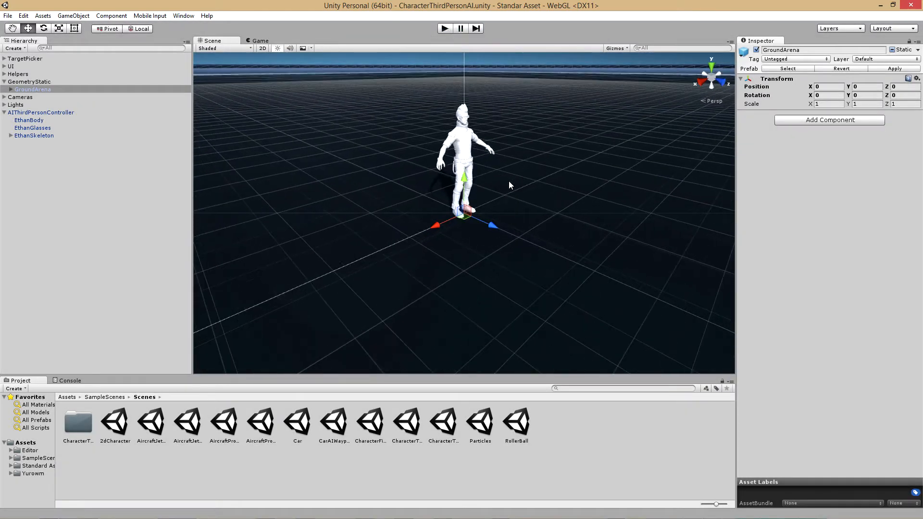
pyautogui.scroll(5, 512, 179)
pyautogui.scroll(-5, 526, 146)
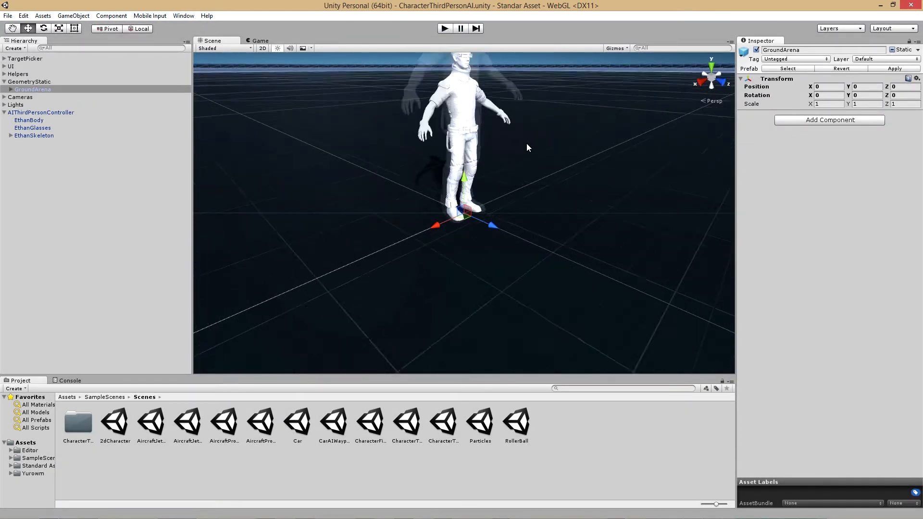
pyautogui.scroll(2, 472, 210)
pyautogui.scroll(3, 483, 185)
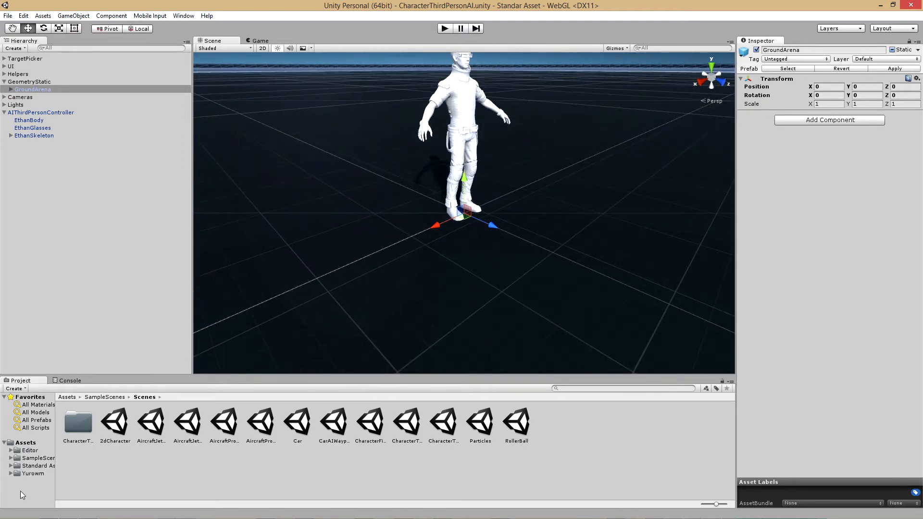
# Import the SUZANNE folder from the Mixamo.com directory into the project's Assets and fix its normal map texture setting
pyautogui.hotkey('alt', 'Tab')
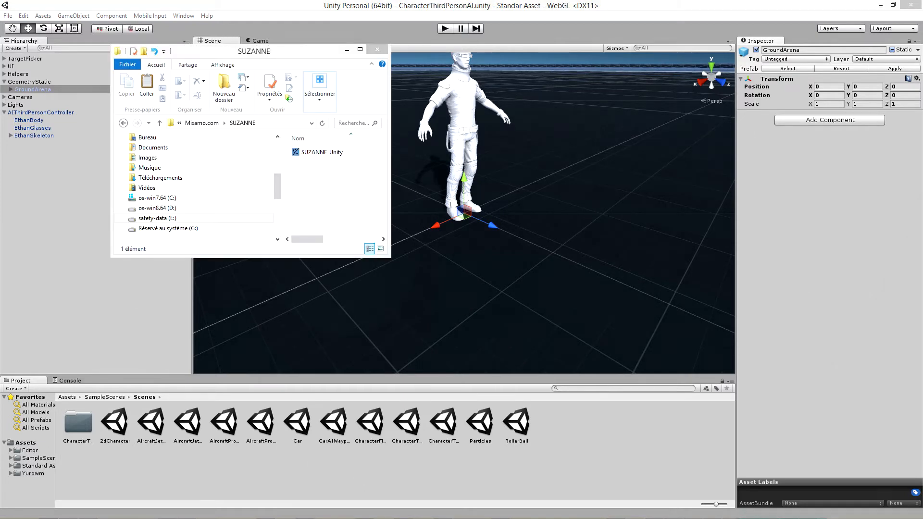
pyautogui.click(160, 123)
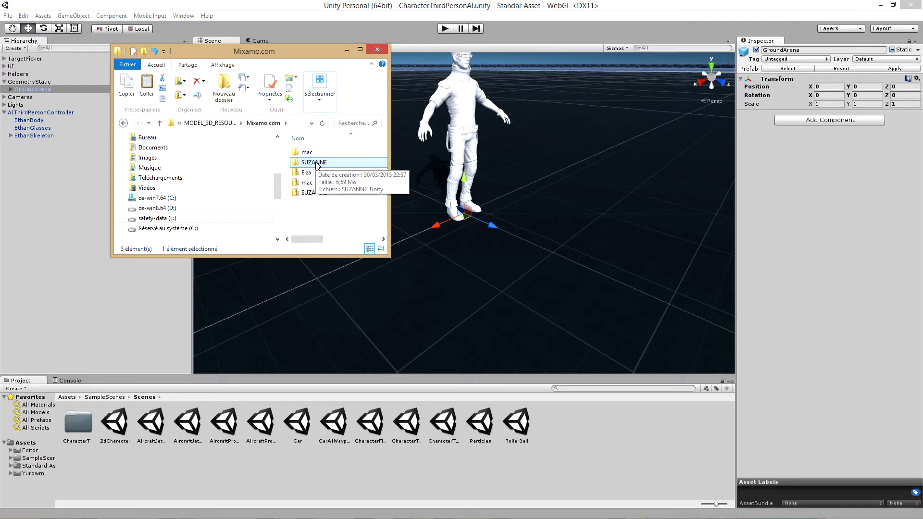
pyautogui.moveTo(317, 165); pyautogui.dragTo(28, 447)
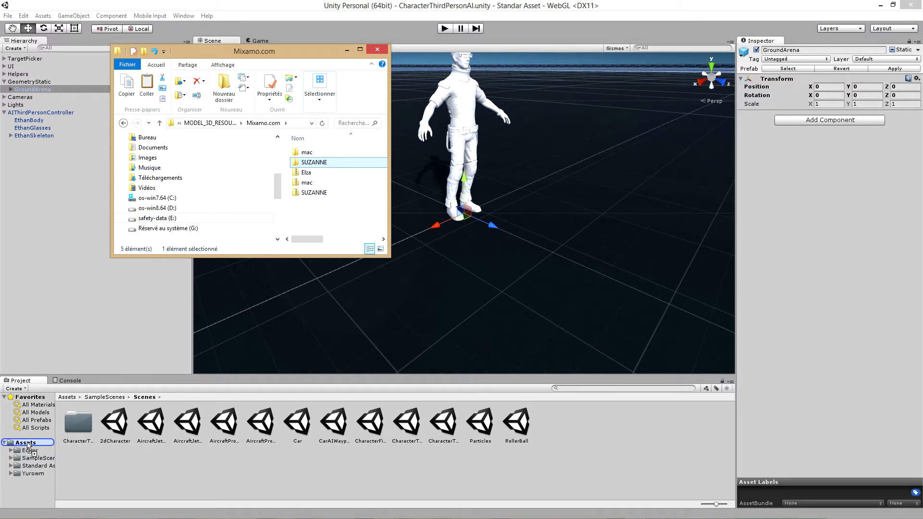
pyautogui.moveTo(28, 447); pyautogui.dragTo(28, 448)
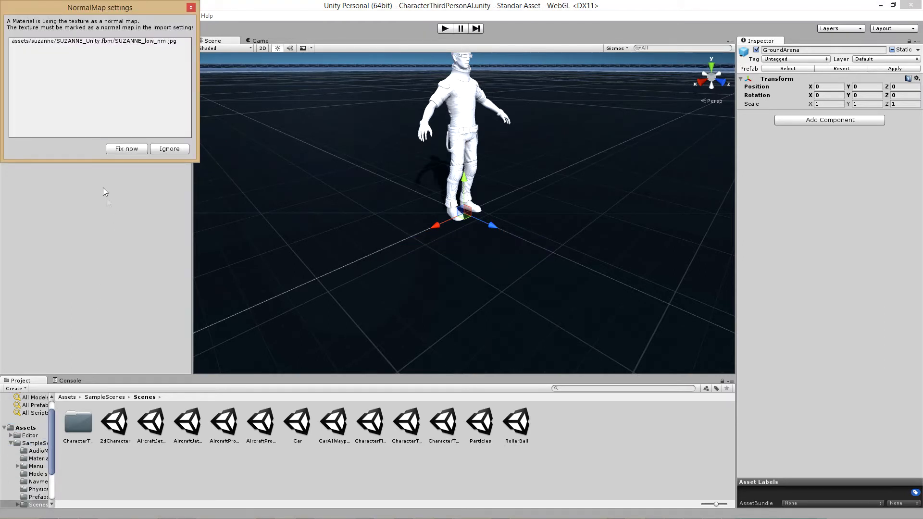
pyautogui.click(126, 149)
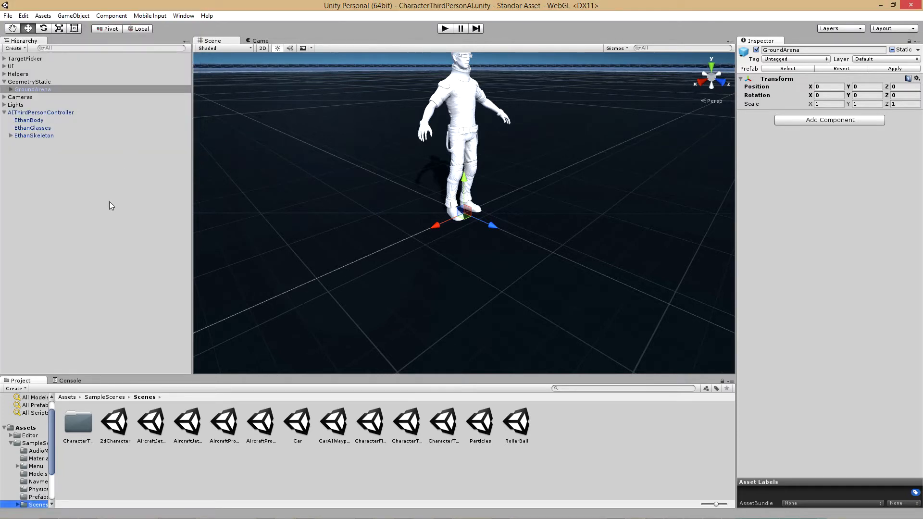
# Collapse the SampleScenes folder and open the imported SUZANNE folder in the project assets
pyautogui.moveTo(52, 455); pyautogui.dragTo(53, 482)
pyautogui.scroll(3, 25, 414)
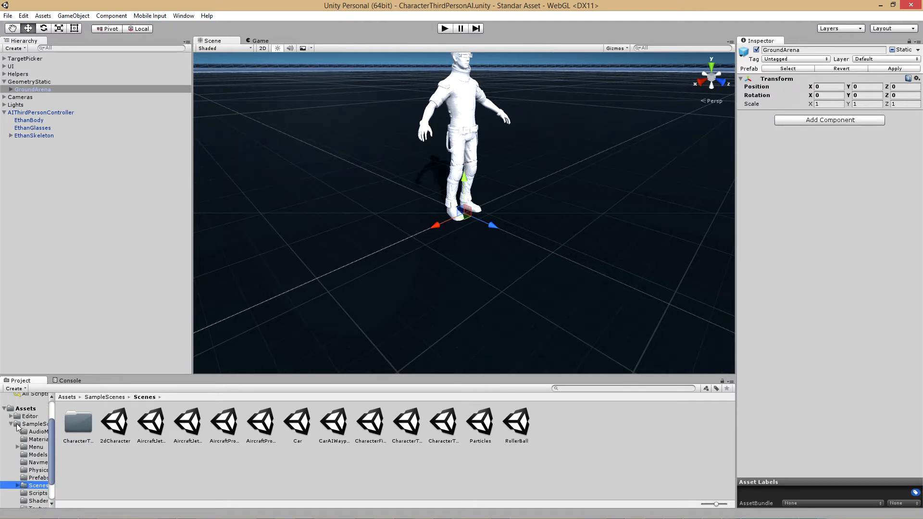
pyautogui.click(11, 424)
pyautogui.click(30, 475)
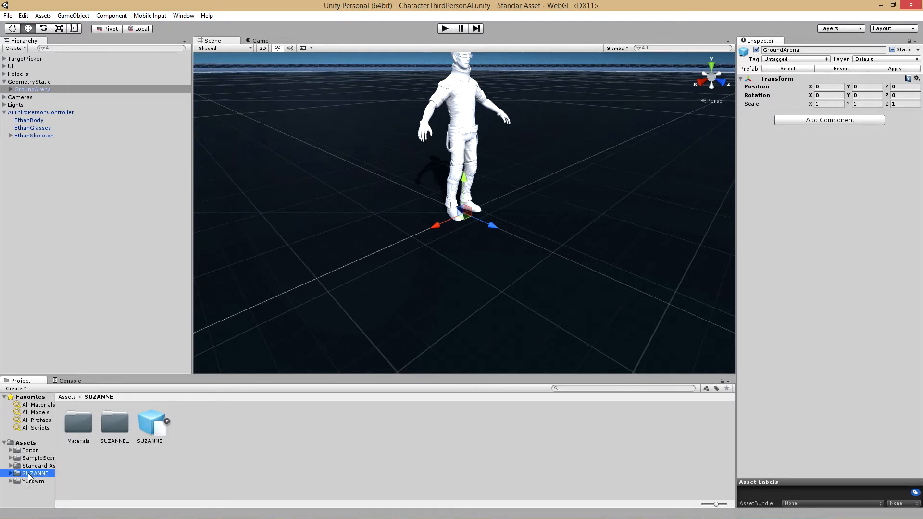
# Set the SUZANNE_Unity model's rig animation type to Humanoid, apply the import settings and open its avatar configuration
pyautogui.click(141, 430)
pyautogui.moveTo(799, 466); pyautogui.dragTo(786, 471)
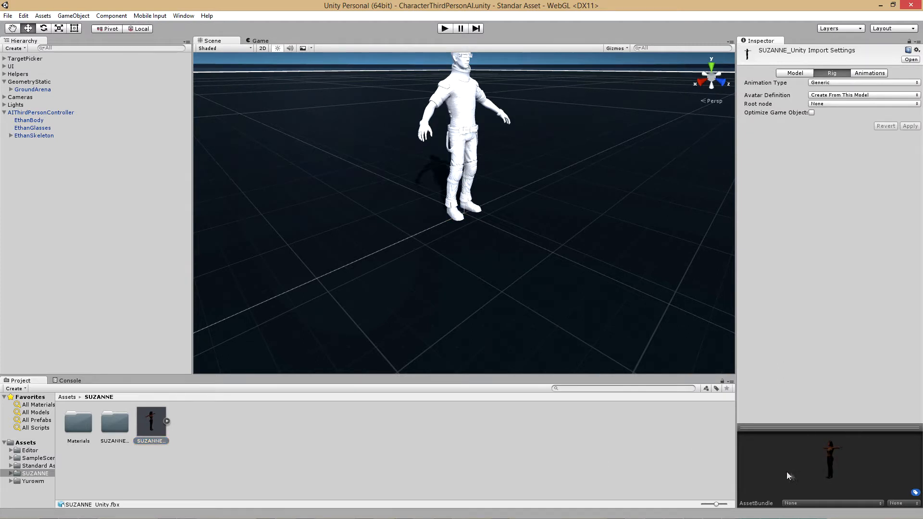
pyautogui.click(856, 82)
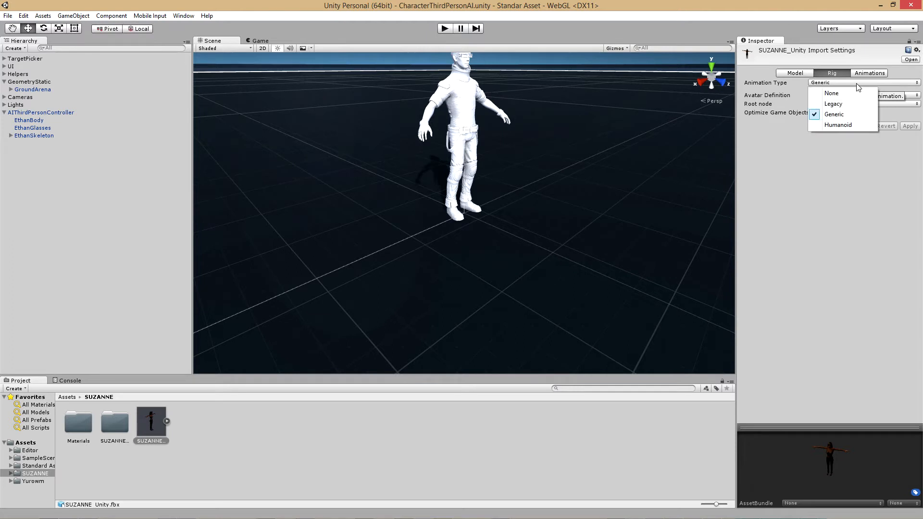
pyautogui.click(839, 128)
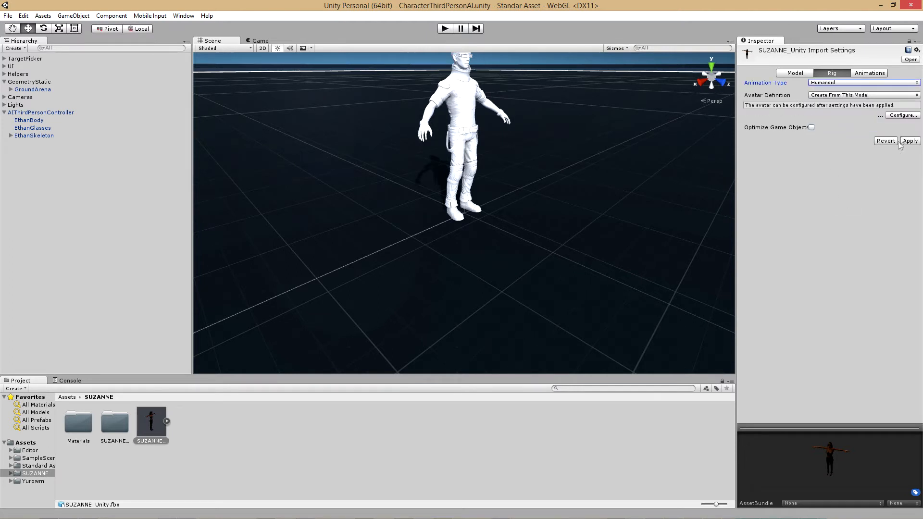
pyautogui.click(903, 115)
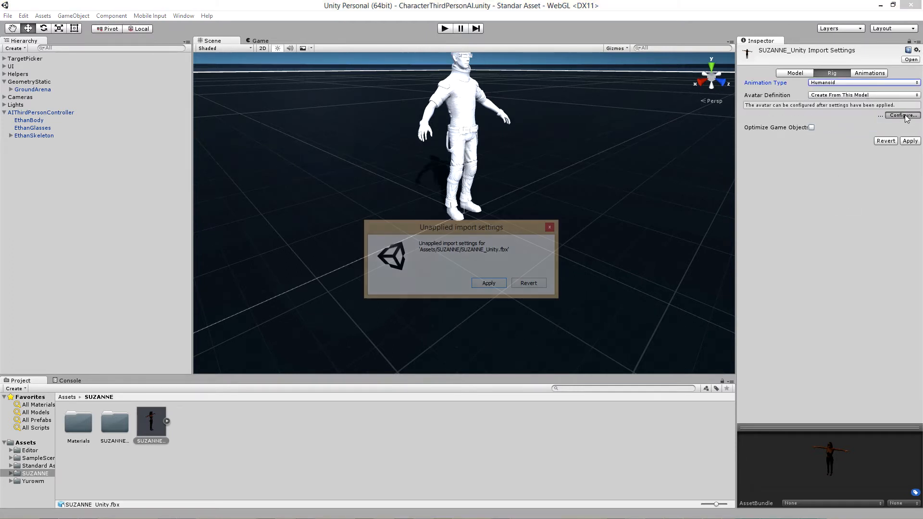
pyautogui.click(482, 284)
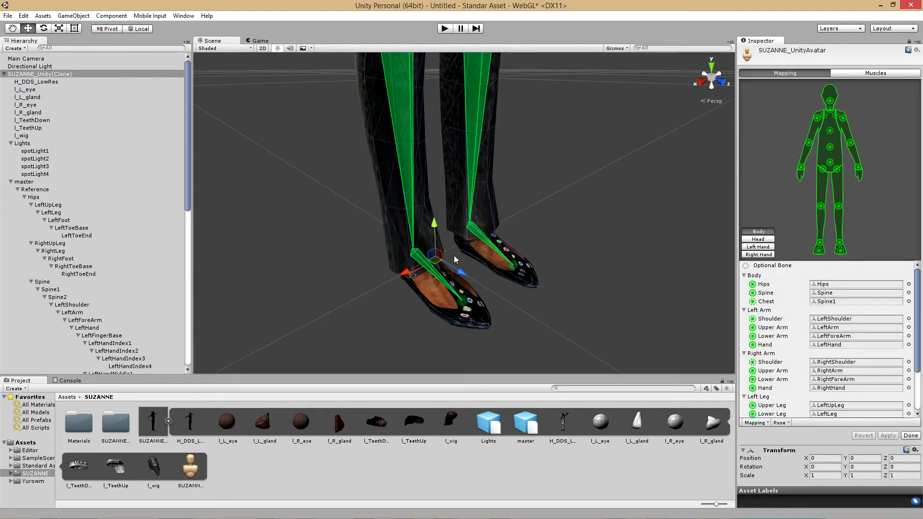
# Examine the bone mapping of the SUZANNE_Unity avatar from the top, sides and front, and close the avatar configuration
pyautogui.click(711, 68)
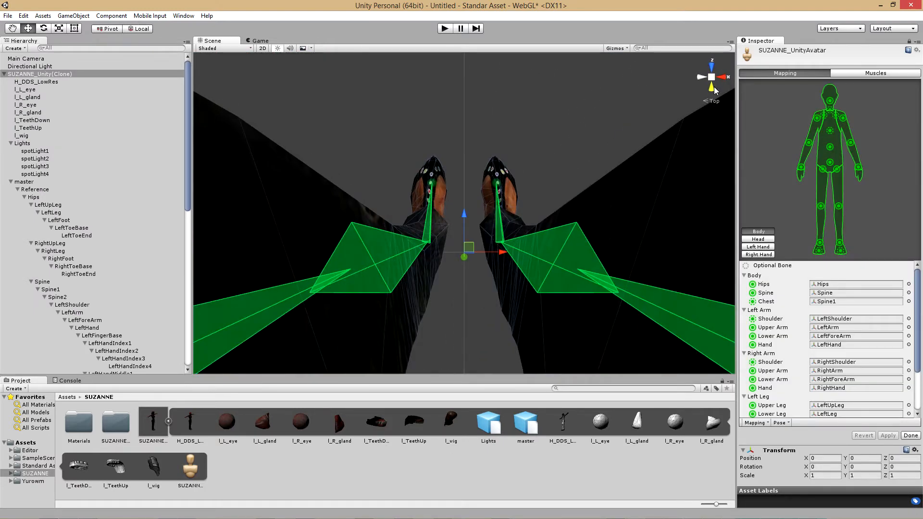
pyautogui.click(714, 88)
pyautogui.click(723, 77)
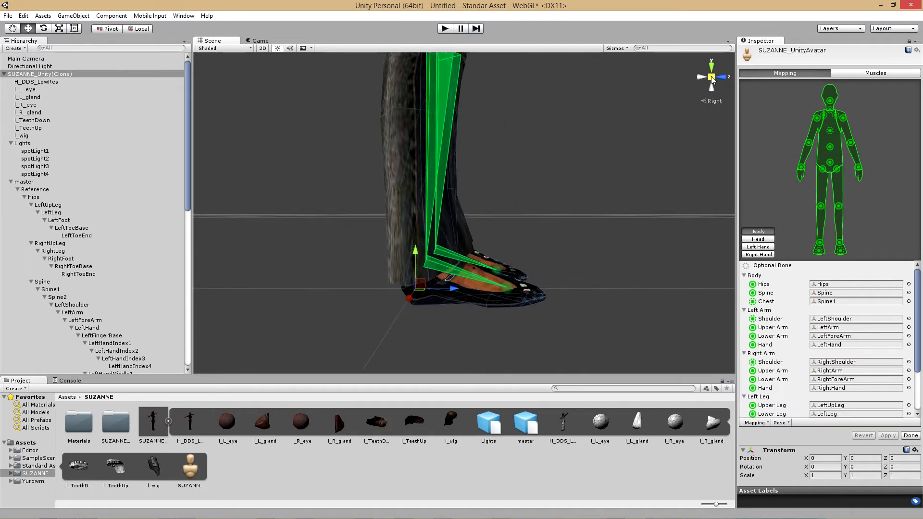
pyautogui.scroll(-5, 509, 176)
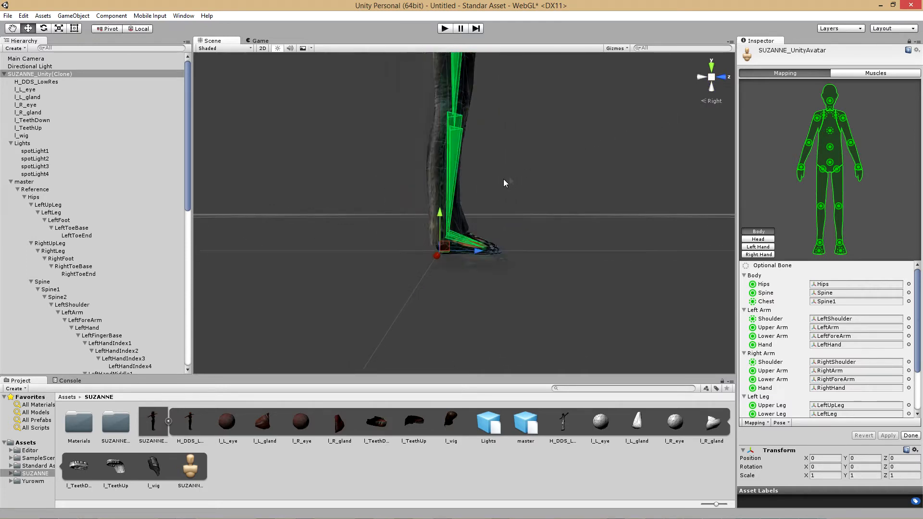
pyautogui.scroll(5, 384, 158)
pyautogui.scroll(-5, 537, 163)
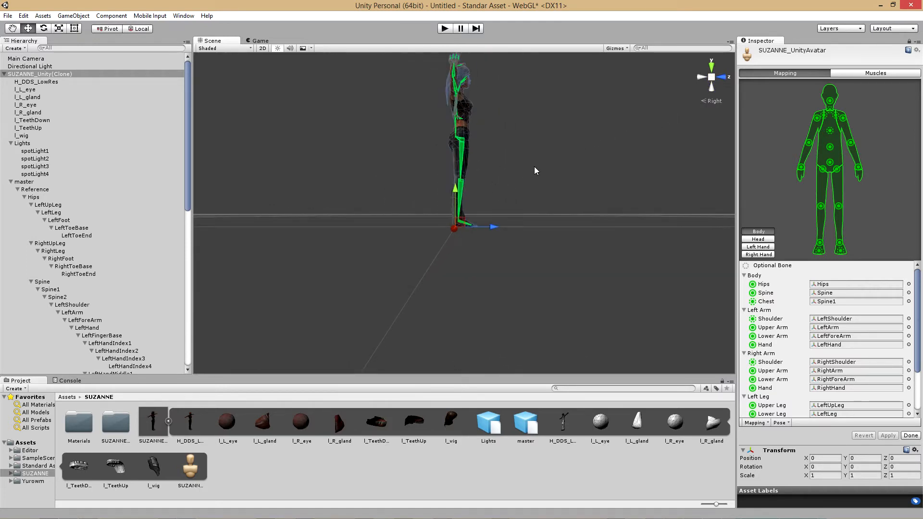
pyautogui.click(712, 77)
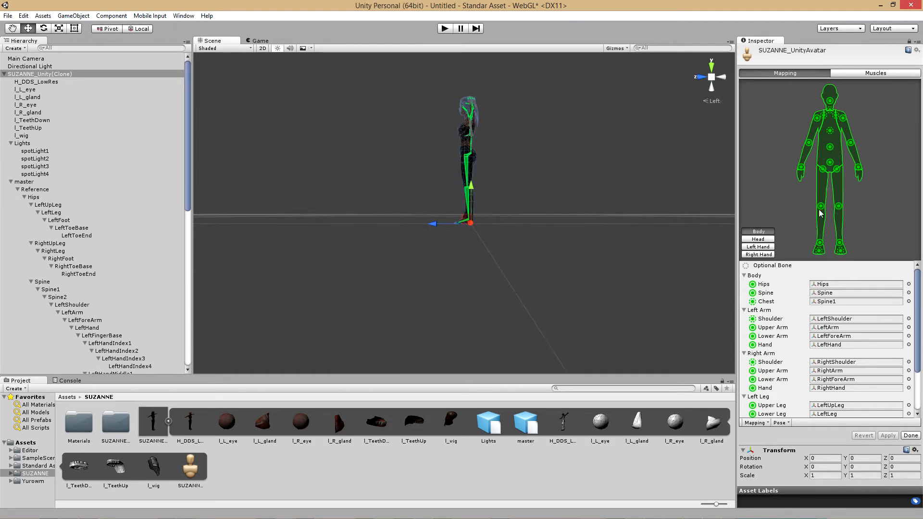
pyautogui.click(710, 76)
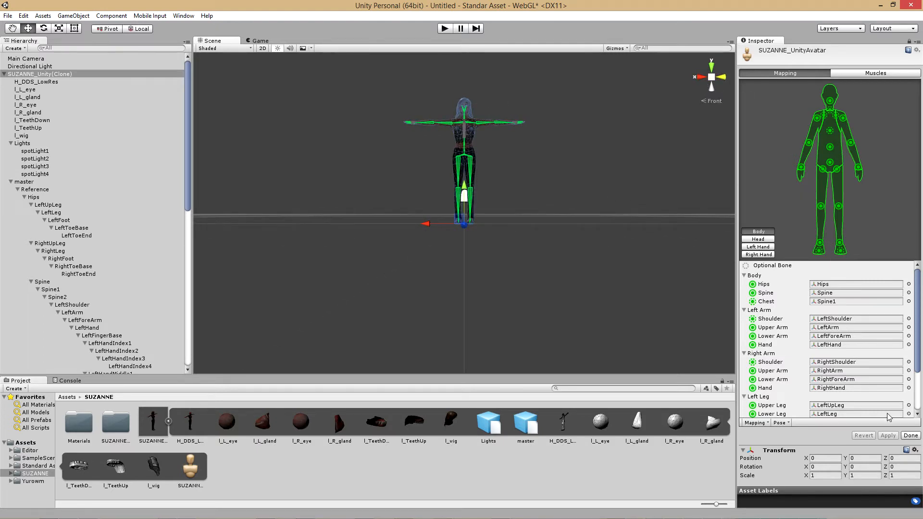
pyautogui.click(911, 436)
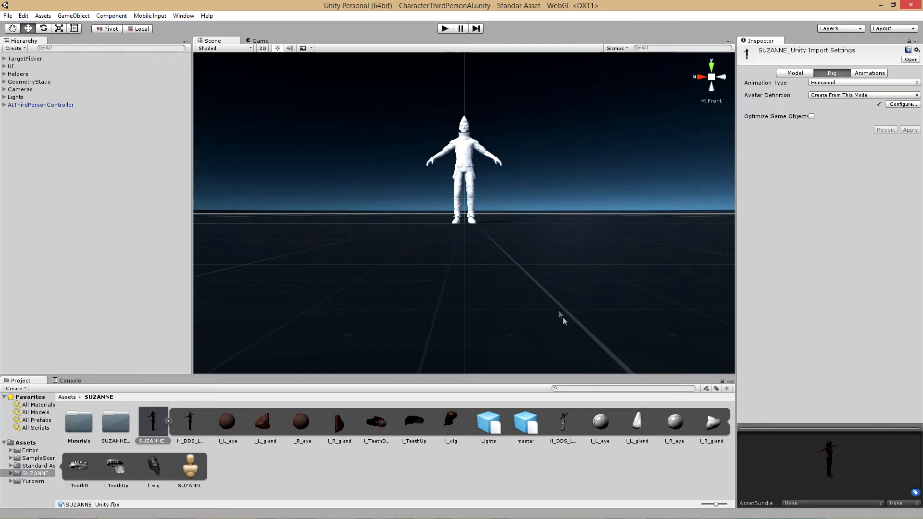
# Place the SUZANNE_Unity model in the scene and move it onto the white character, at about X -0.004, Y 0
pyautogui.click(716, 69)
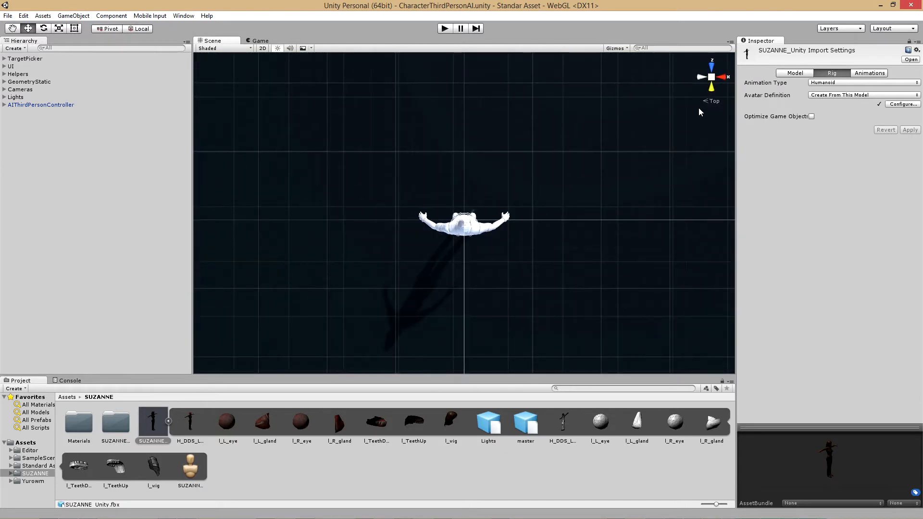
pyautogui.moveTo(157, 423); pyautogui.dragTo(554, 221)
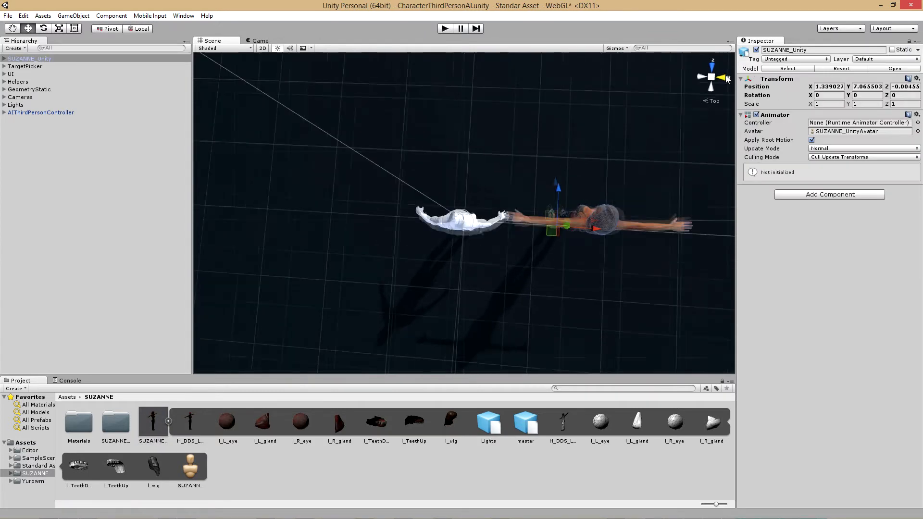
pyautogui.click(724, 78)
pyautogui.click(722, 85)
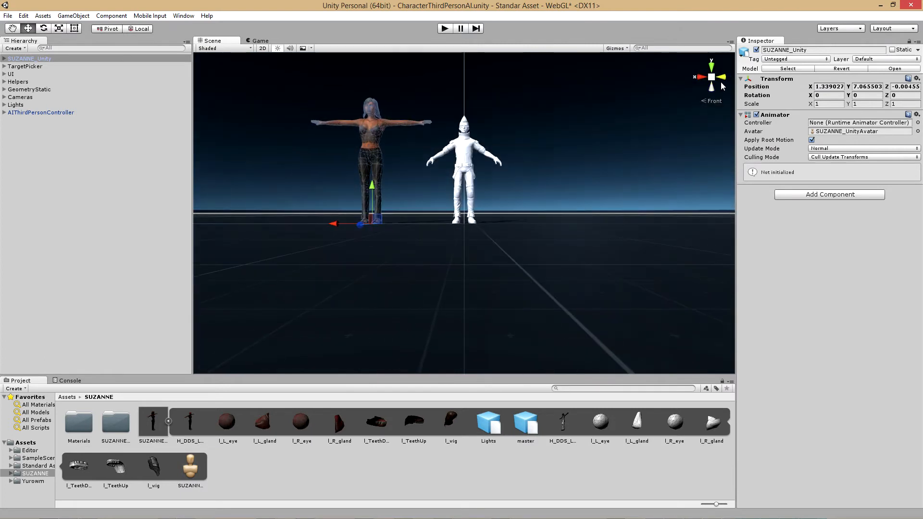
pyautogui.click(712, 77)
pyautogui.scroll(3, 452, 159)
pyautogui.moveTo(322, 225); pyautogui.dragTo(427, 226)
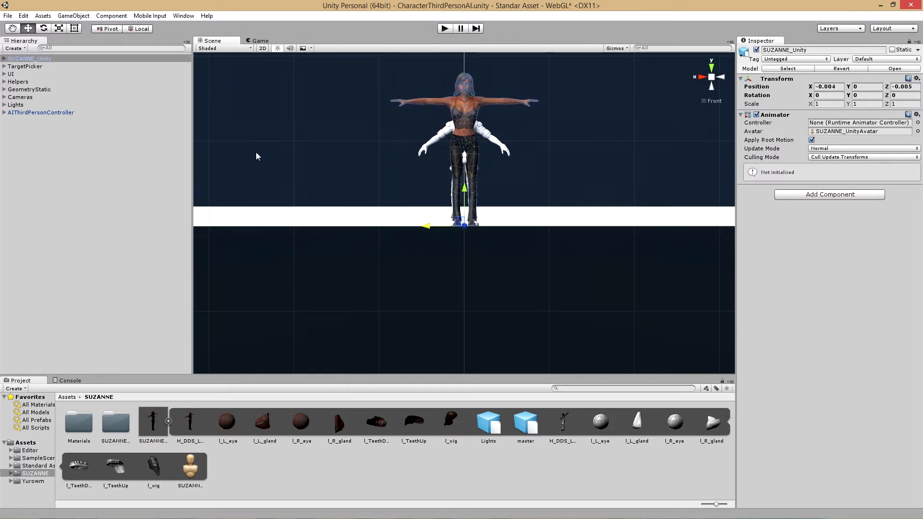
# Scale SUZANNE_Unity down uniformly to about 0.87 to approach the white character's height, and deselect it
pyautogui.click(59, 28)
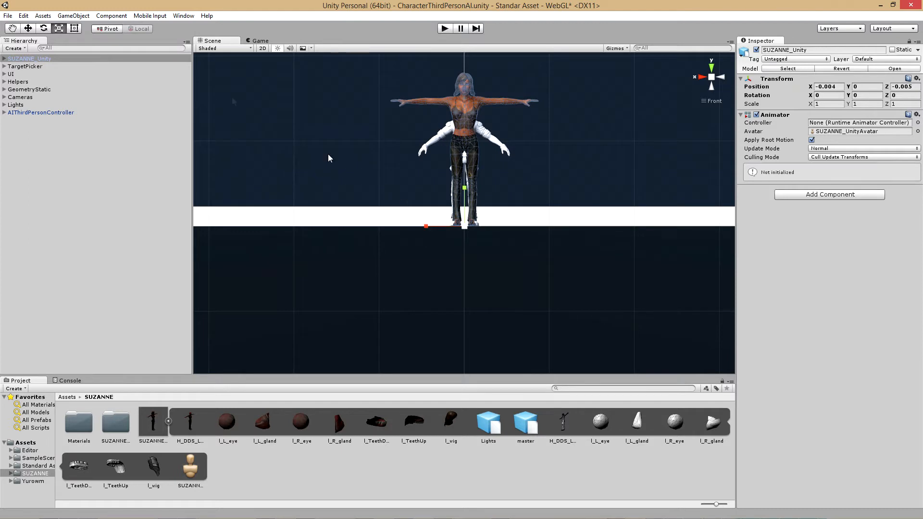
pyautogui.moveTo(464, 225); pyautogui.dragTo(469, 235)
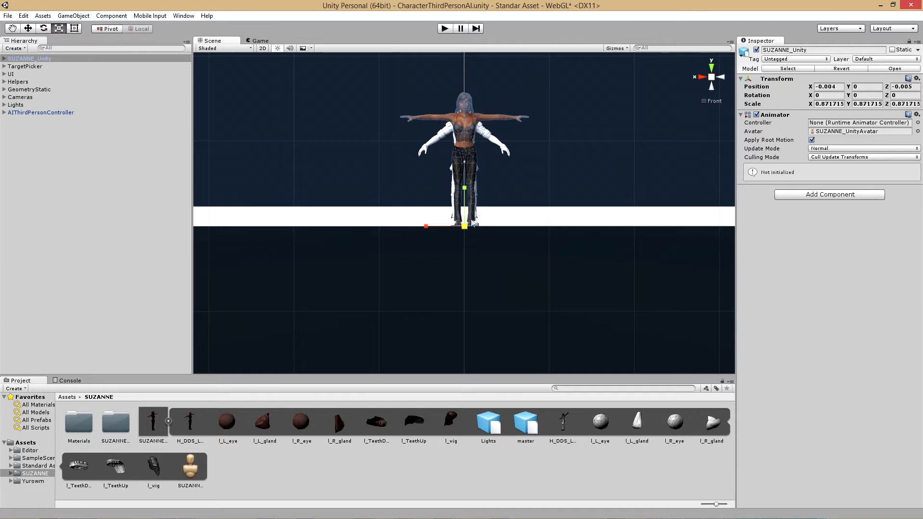
pyautogui.scroll(2, 482, 131)
pyautogui.scroll(3, 483, 137)
pyautogui.scroll(-3, 482, 136)
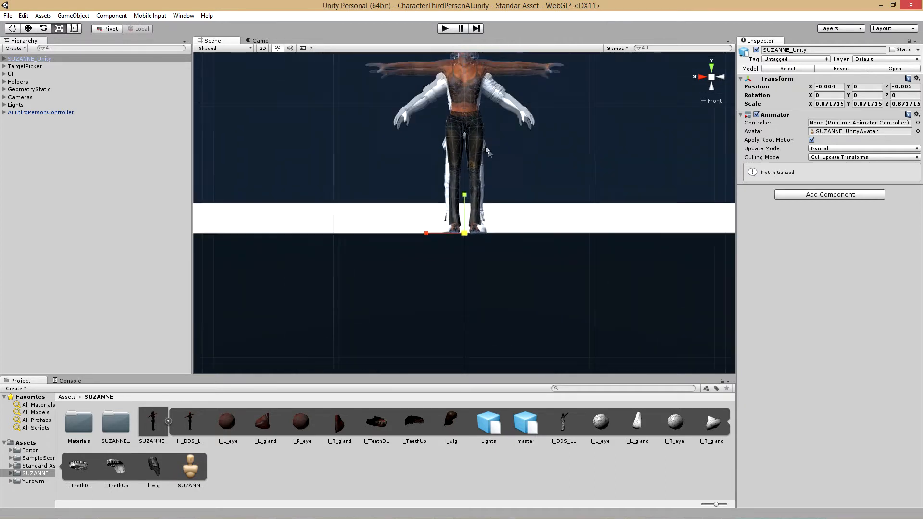
pyautogui.scroll(-2, 509, 182)
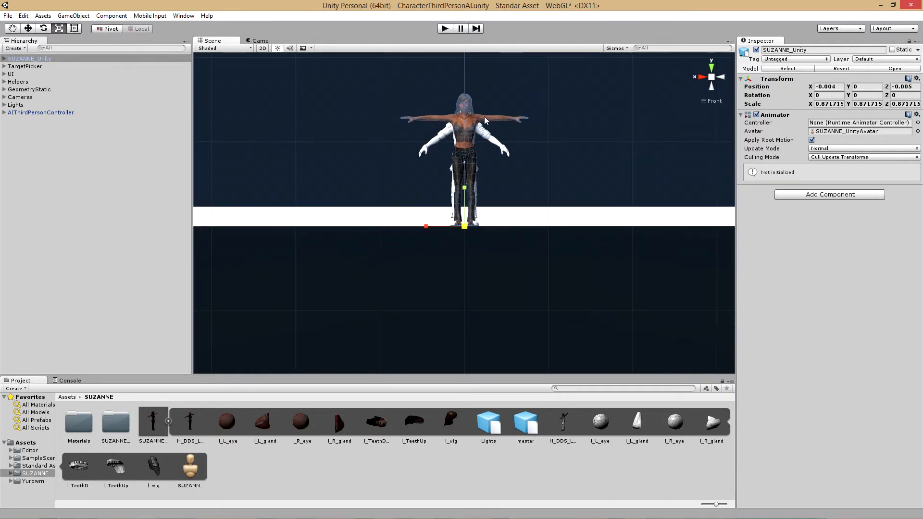
pyautogui.scroll(1, 524, 123)
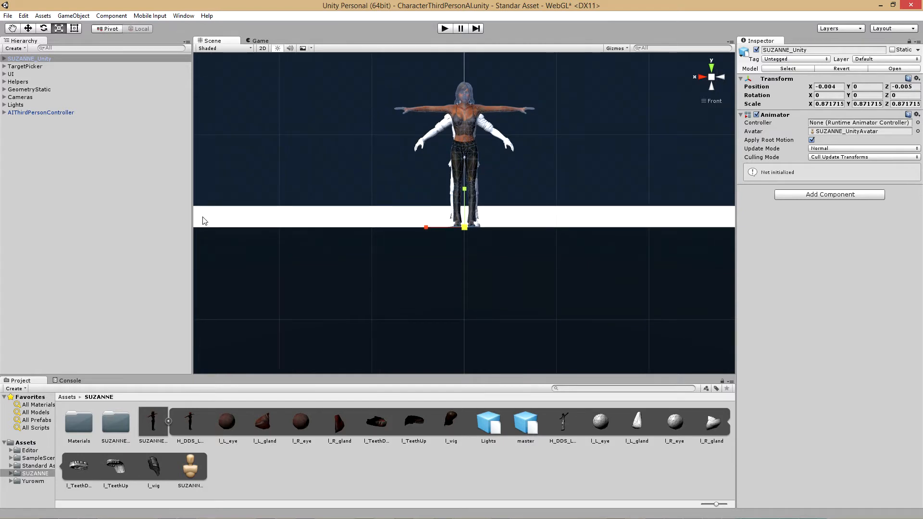
pyautogui.click(94, 195)
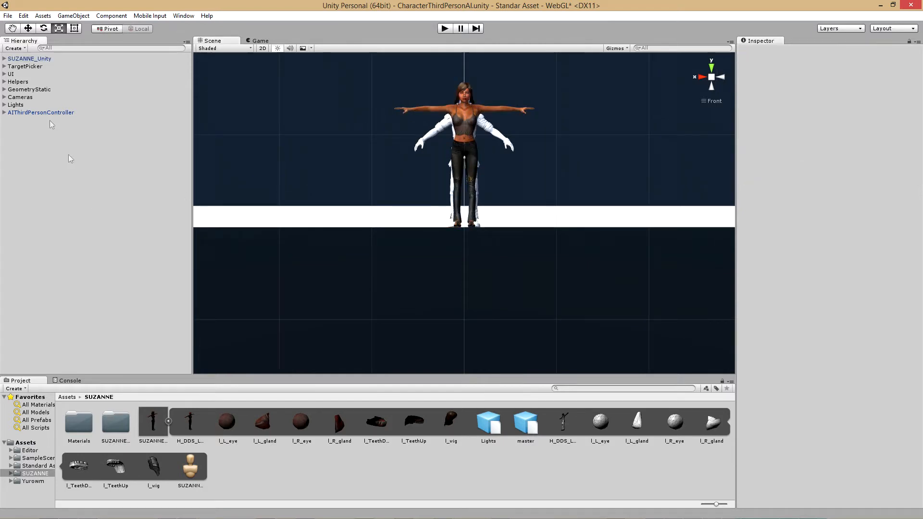
# Make SUZANNE_Unity a child of AIThirdPersonController in the scene hierarchy
pyautogui.click(32, 58)
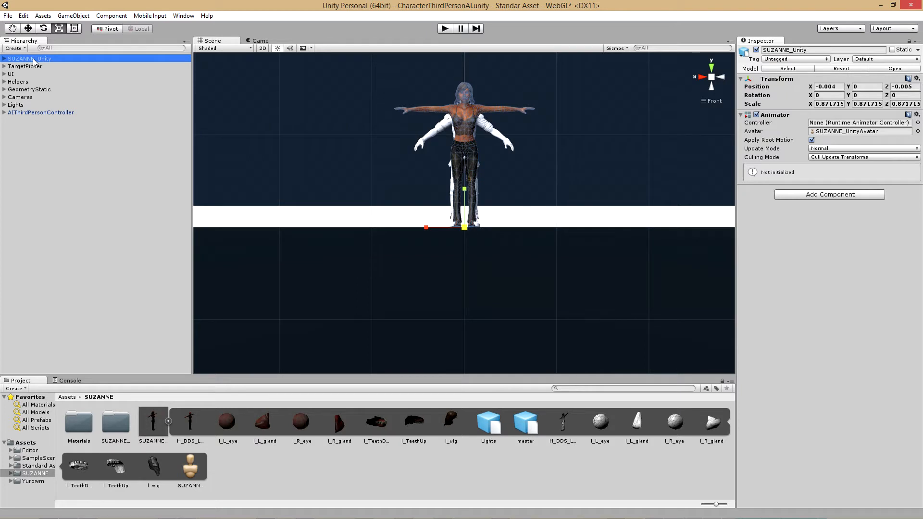
pyautogui.moveTo(33, 59); pyautogui.dragTo(42, 116)
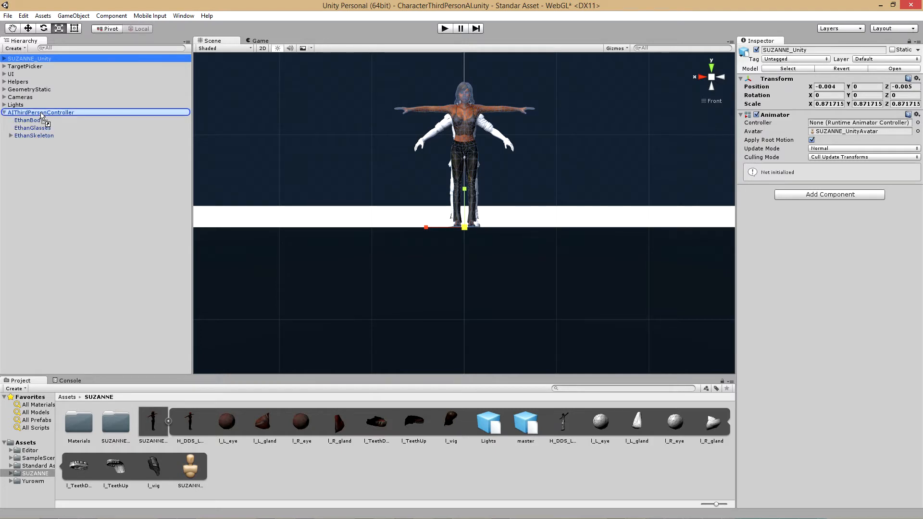
pyautogui.moveTo(42, 116); pyautogui.dragTo(41, 114)
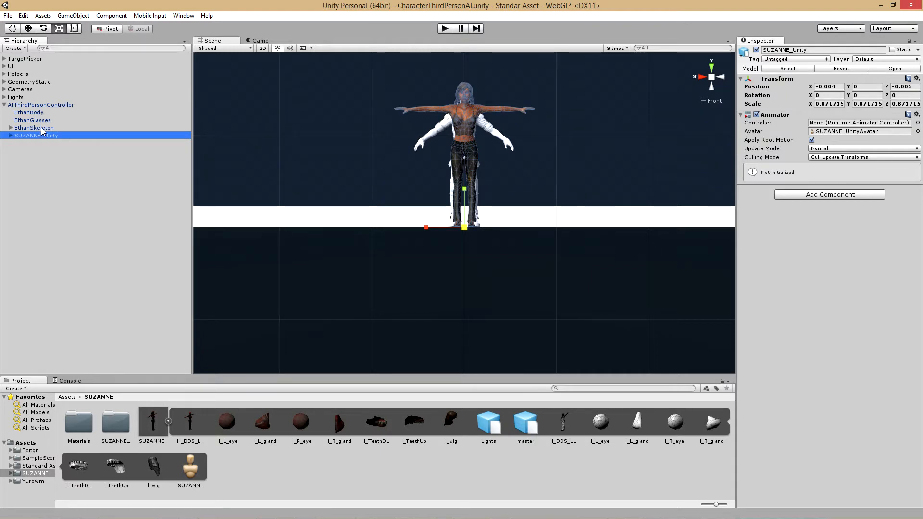
# Deactivate the EthanBody, EthanGlasses and EthanSkeleton objects under AIThirdPersonController
pyautogui.click(43, 129)
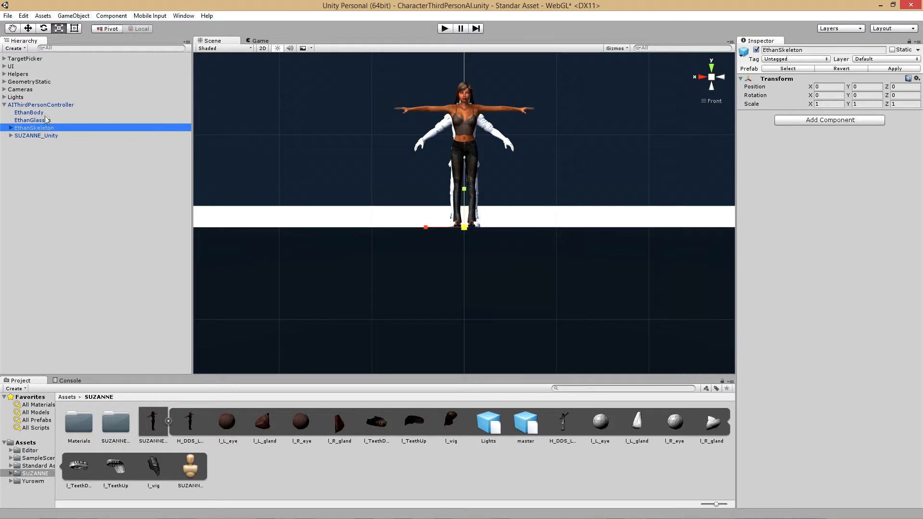
pyautogui.keyDown('shift'); pyautogui.click(35, 115); pyautogui.keyUp('shift')
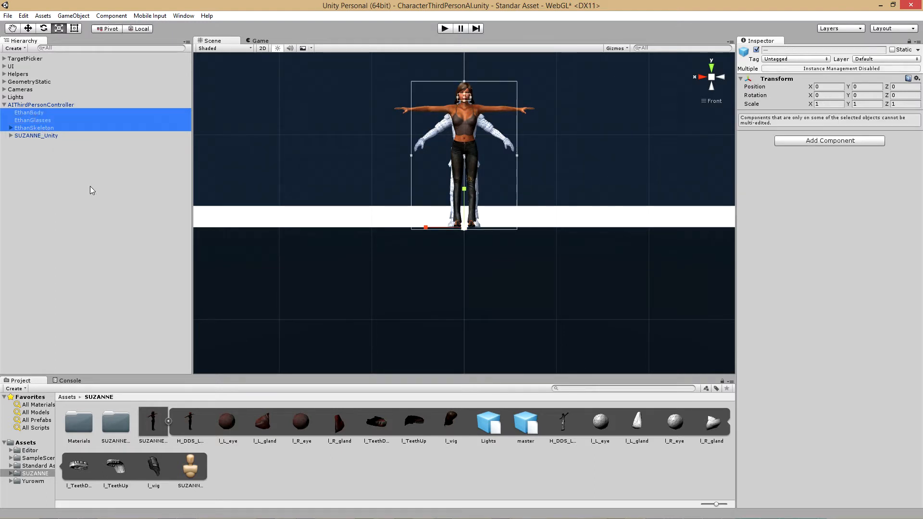
pyautogui.click(756, 50)
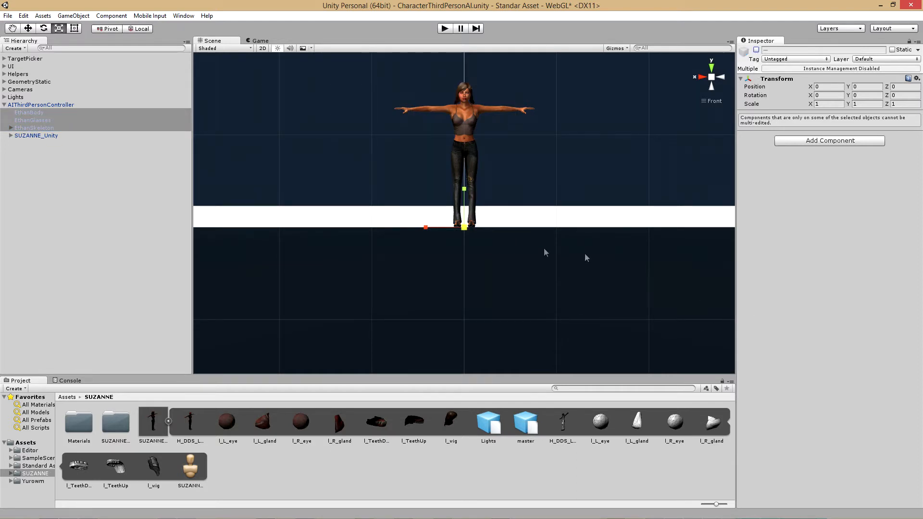
# Set the Animator avatar of AIThirdPersonController to SUZANNE_UnityAvatar
pyautogui.click(35, 106)
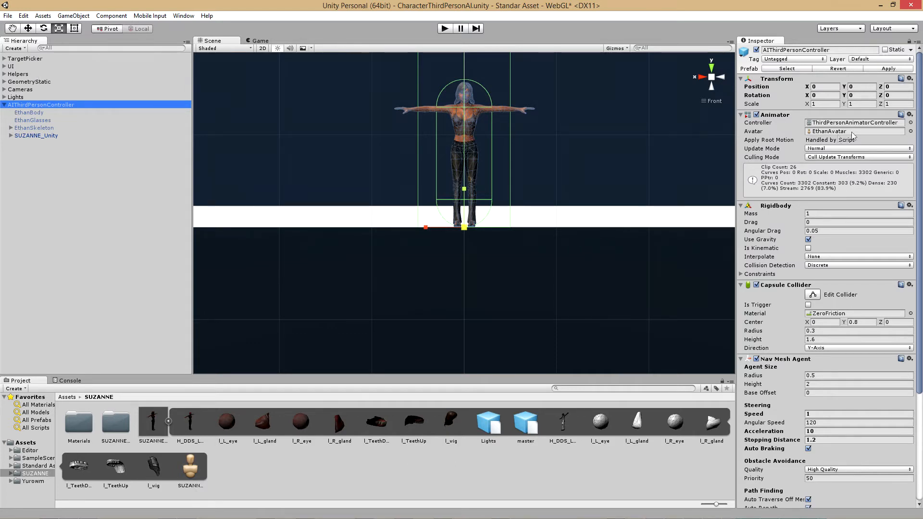
pyautogui.click(911, 132)
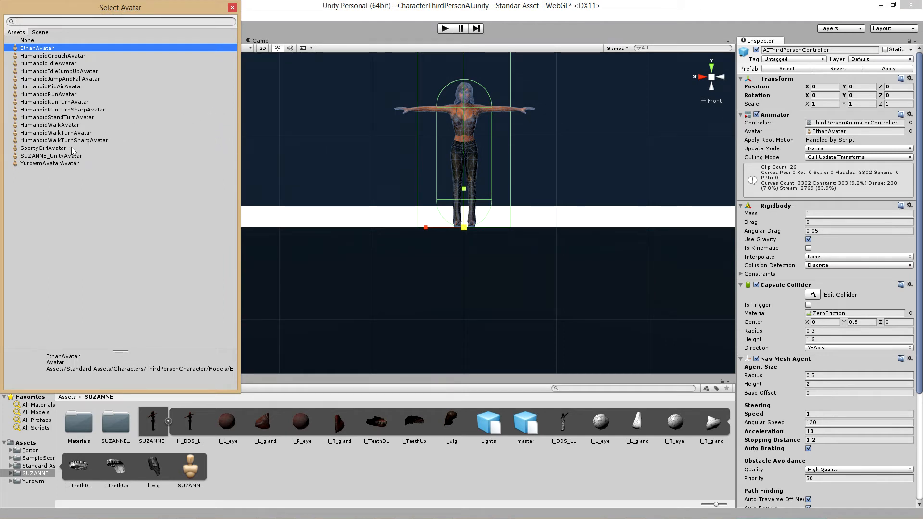
pyautogui.click(53, 156)
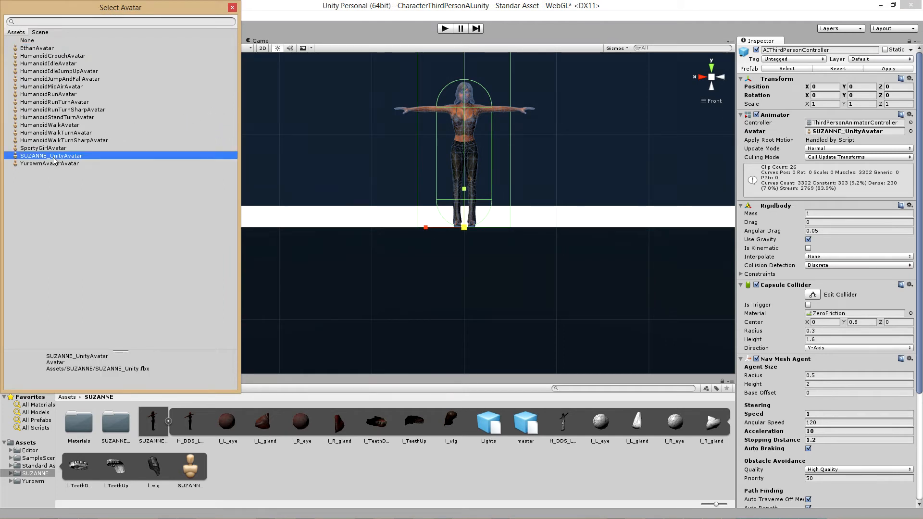
pyautogui.click(232, 7)
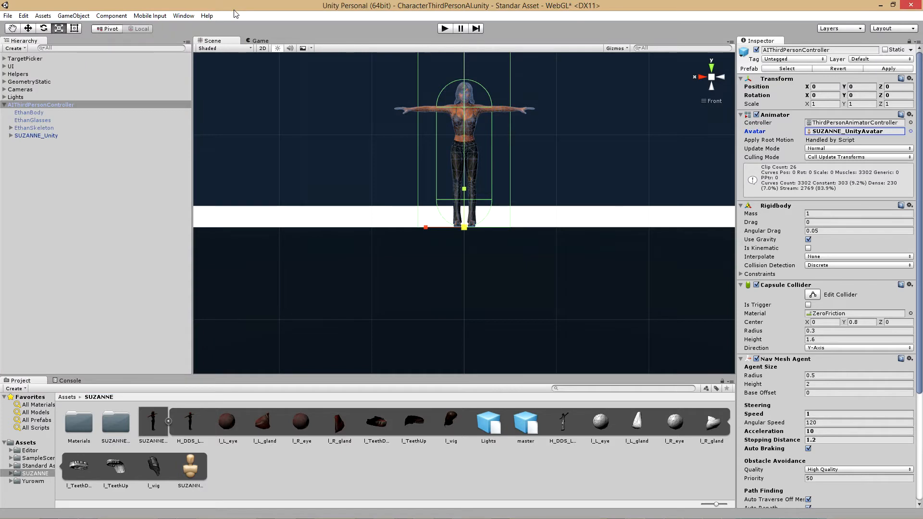
# Play-test the scene in the Game view, sending the SUZANNE character to several target points on the floor, and stop the playback
pyautogui.scroll(-3, 344, 185)
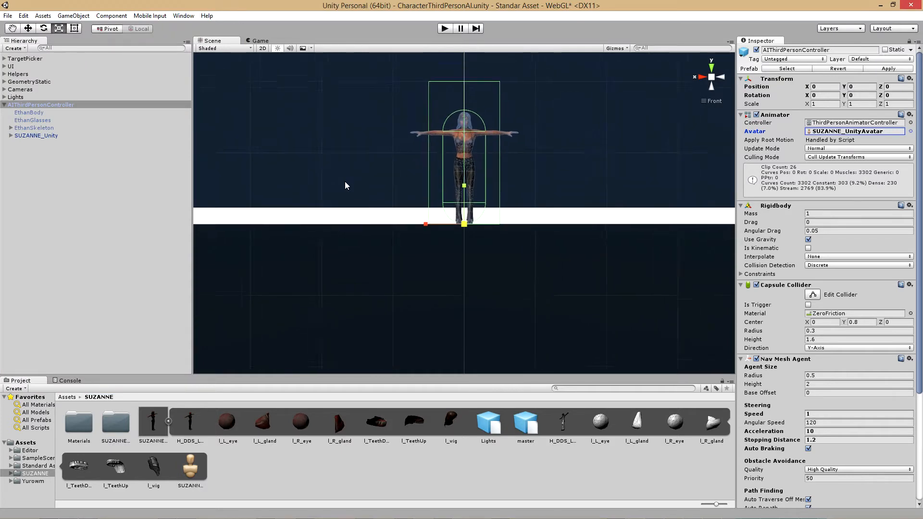
pyautogui.click(258, 42)
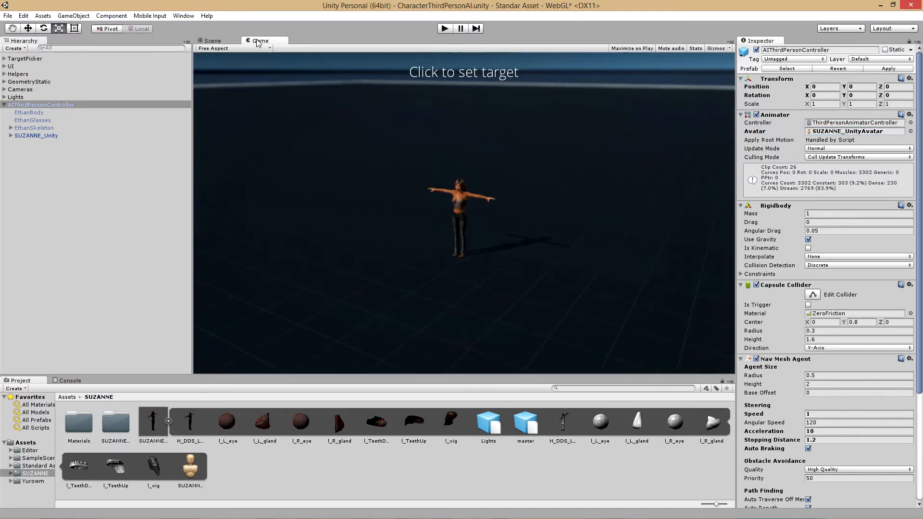
pyautogui.click(445, 31)
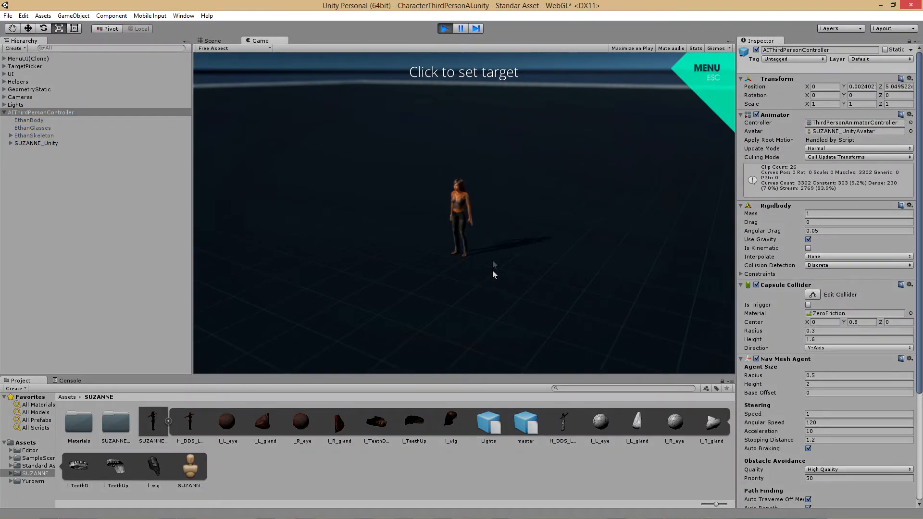
pyautogui.click(543, 185)
pyautogui.click(590, 305)
pyautogui.click(449, 310)
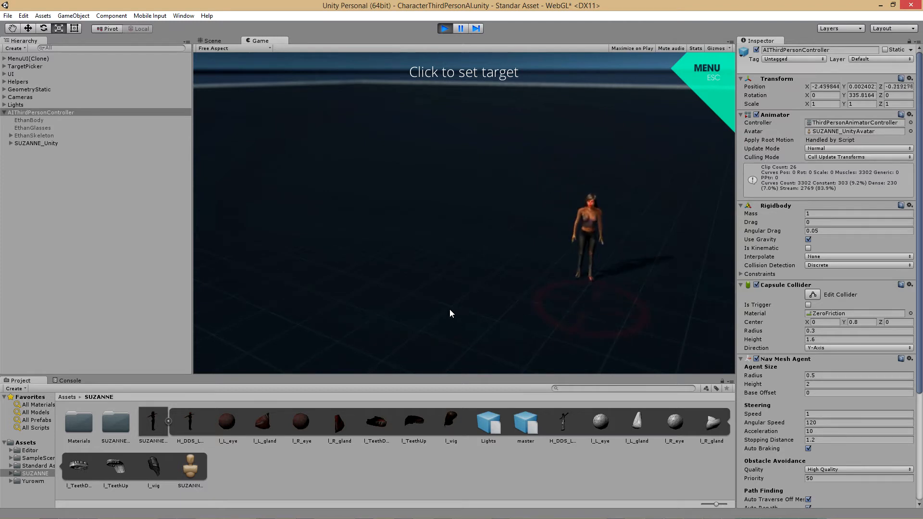
pyautogui.click(372, 155)
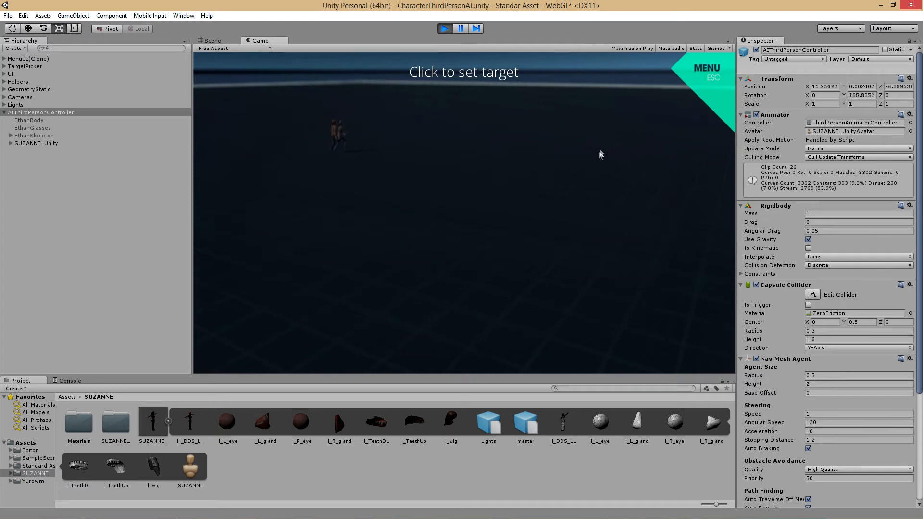
pyautogui.click(529, 270)
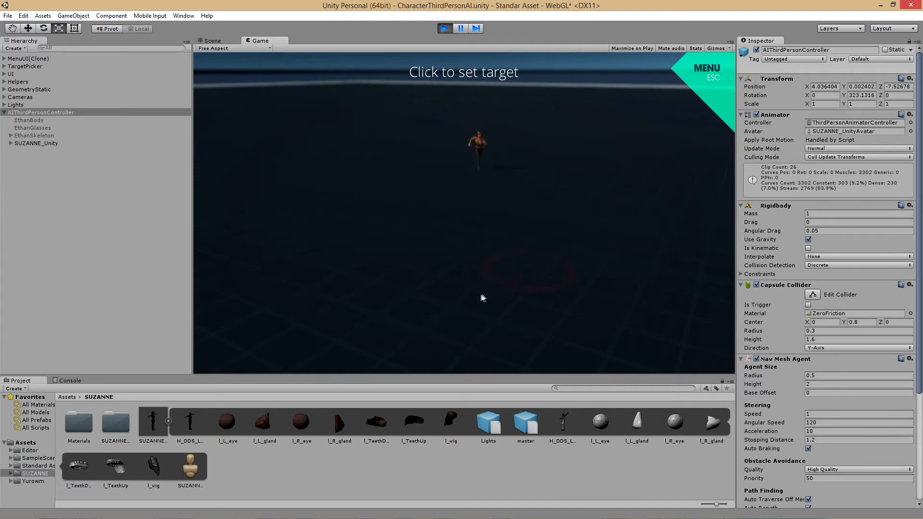
pyautogui.click(460, 317)
pyautogui.click(442, 324)
pyautogui.click(410, 332)
pyautogui.click(316, 316)
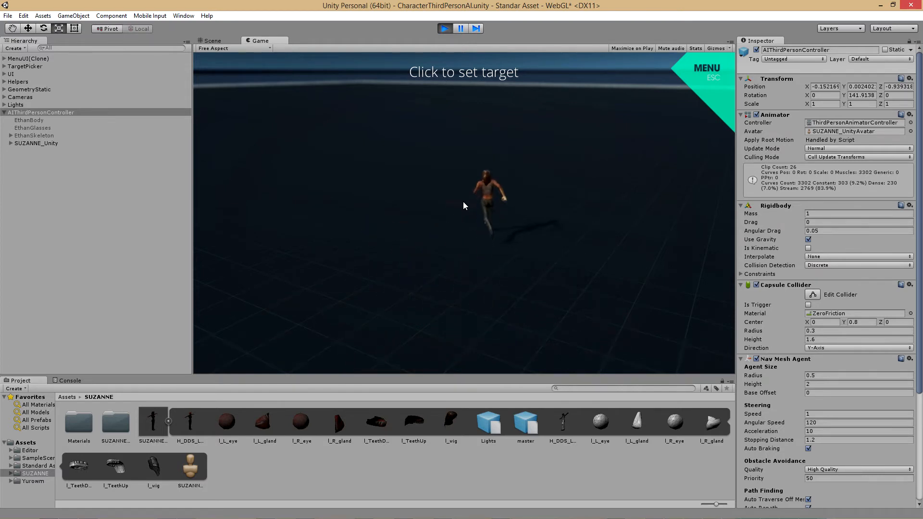
pyautogui.click(426, 272)
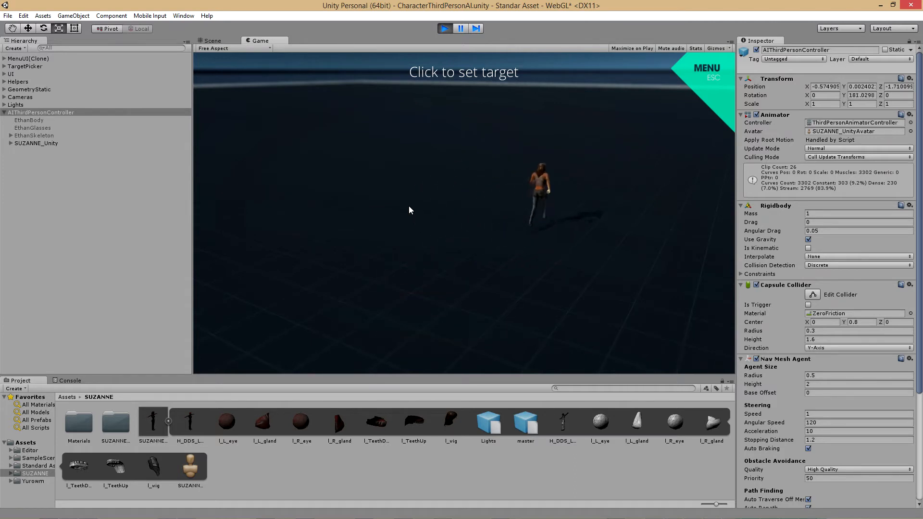
pyautogui.click(438, 310)
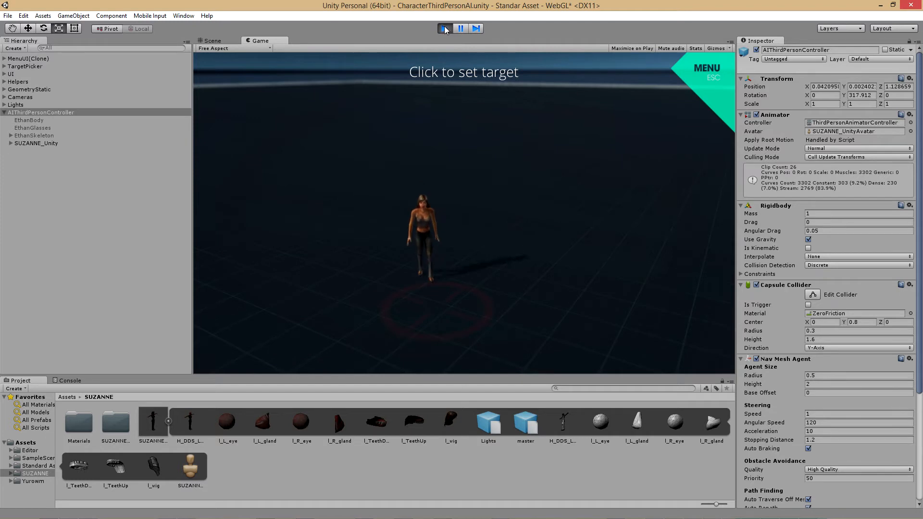
pyautogui.click(445, 28)
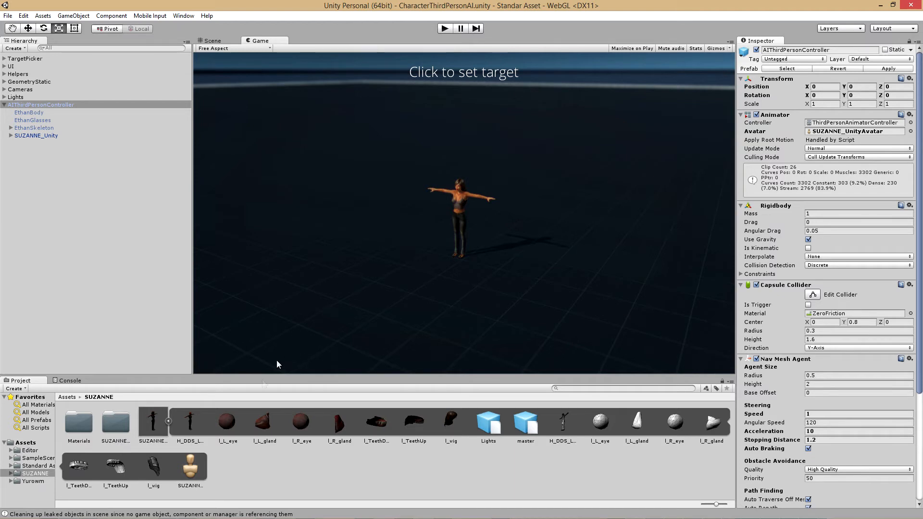
# Open the CharacterThirdPerson scene from the Scenes folder of SampleScenes
pyautogui.click(34, 458)
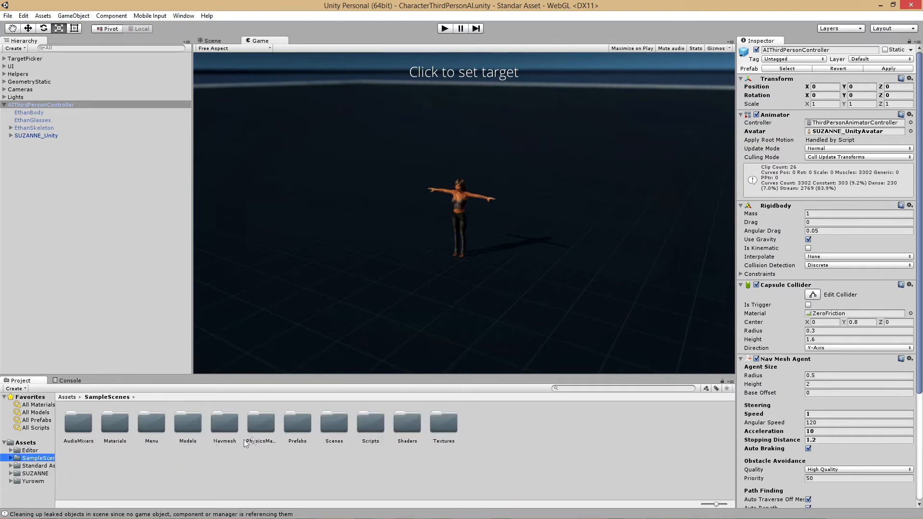
pyautogui.doubleClick(335, 421)
pyautogui.click(369, 422)
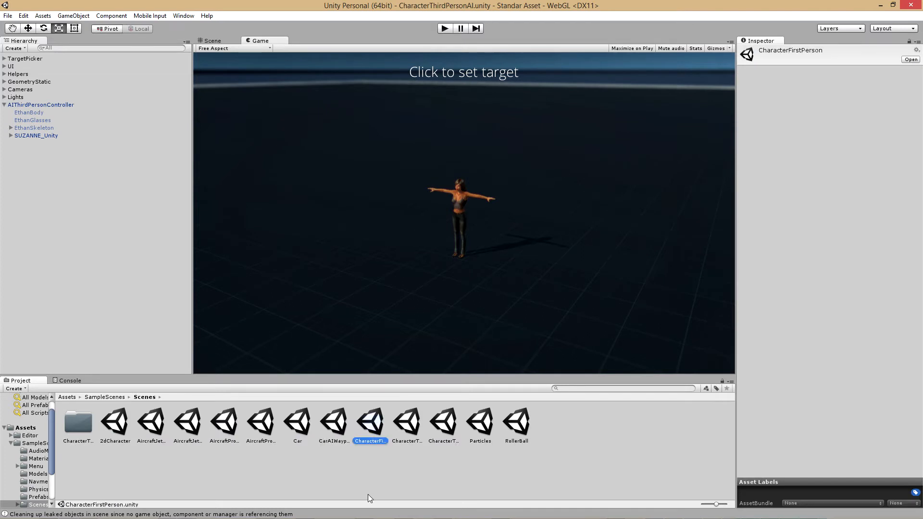
pyautogui.doubleClick(376, 424)
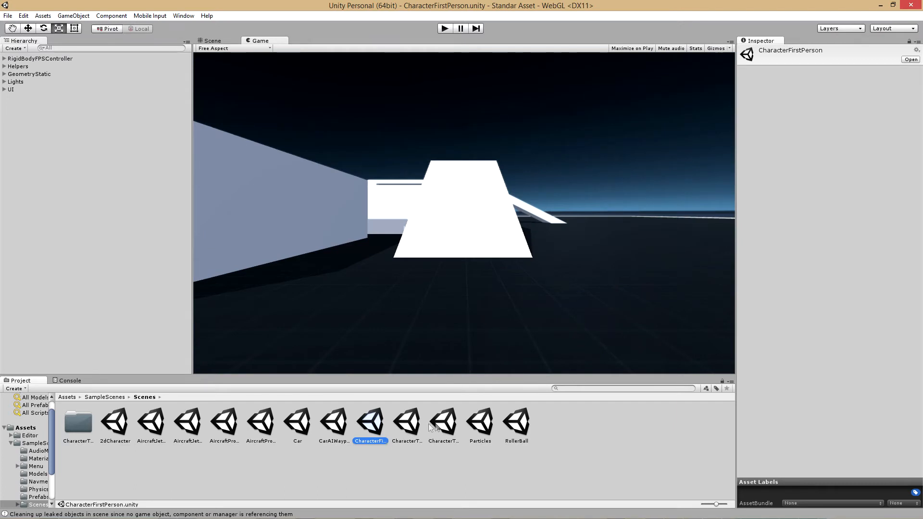
pyautogui.click(405, 424)
pyautogui.doubleClick(405, 423)
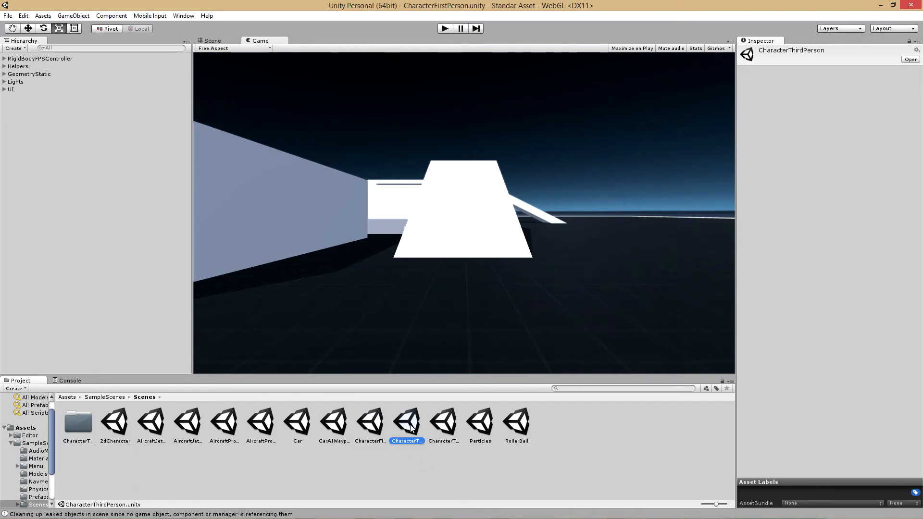
# Frame the ThirdPersonController character in the Scene view and deactivate its SportyGirl child object
pyautogui.click(213, 41)
pyautogui.scroll(-10, 468, 220)
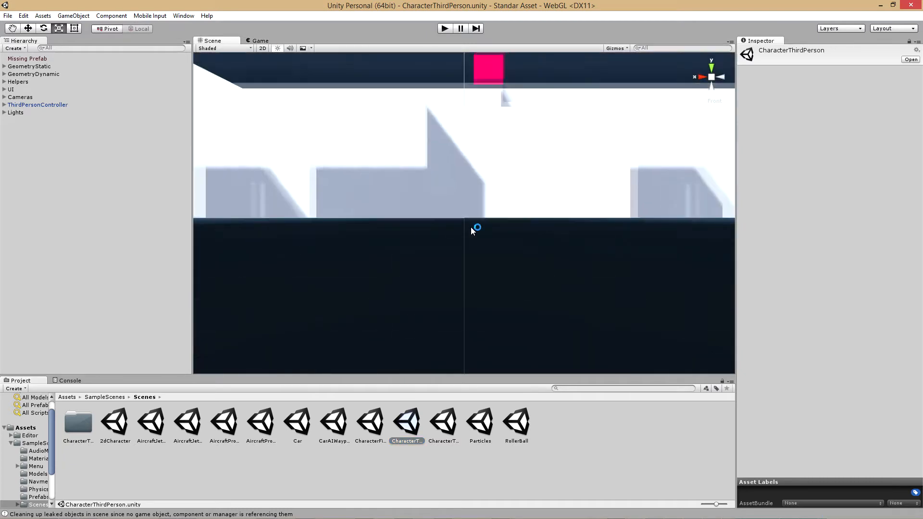
pyautogui.scroll(-3, 472, 226)
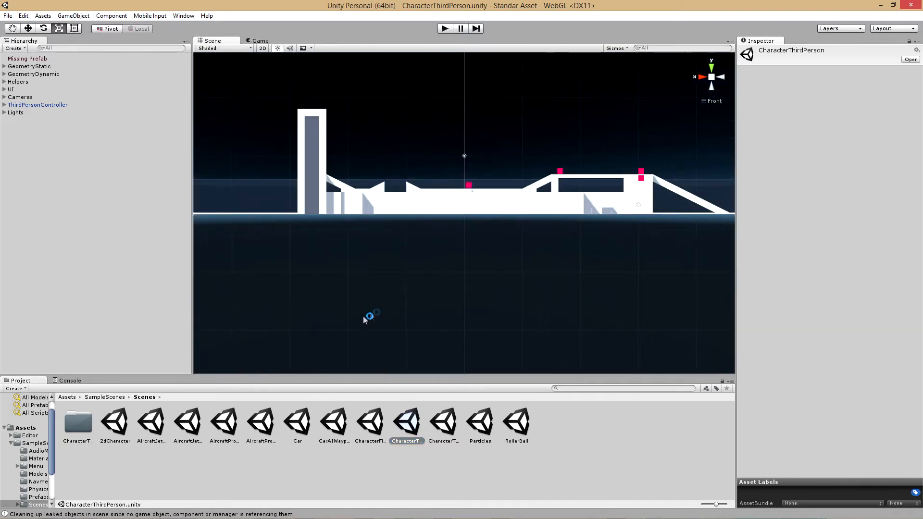
pyautogui.click(37, 105)
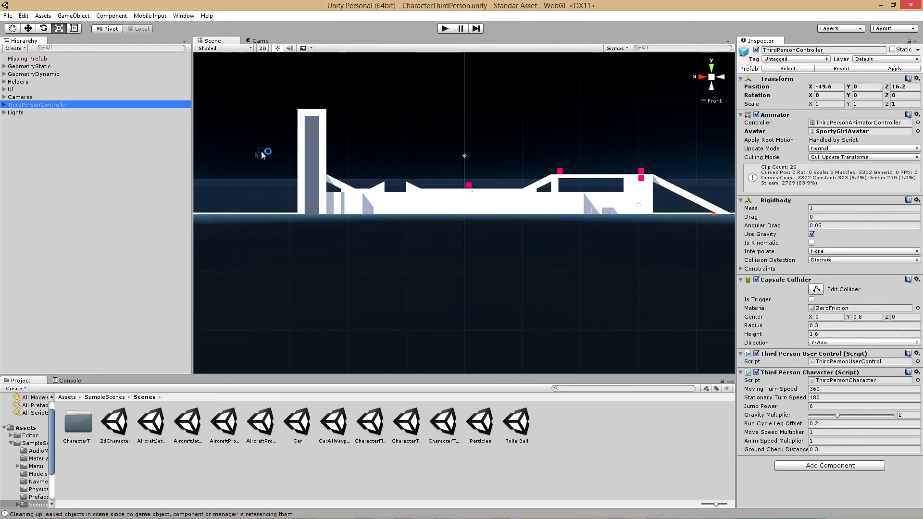
pyautogui.press('f')
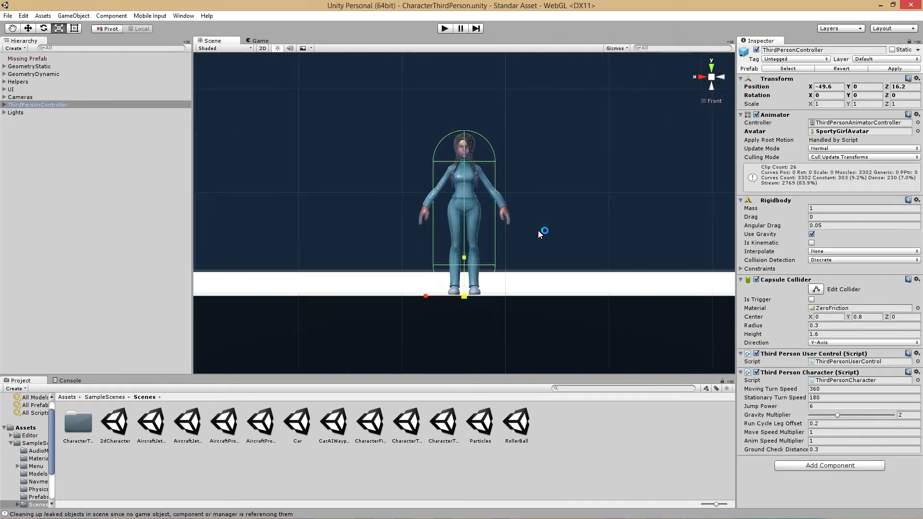
pyautogui.scroll(2, 538, 226)
pyautogui.scroll(-1, 538, 226)
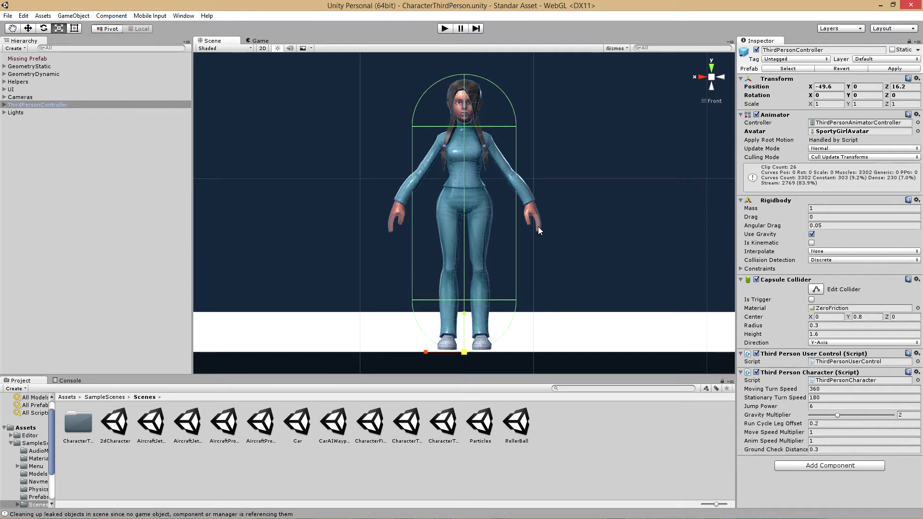
pyautogui.click(5, 104)
pyautogui.click(22, 136)
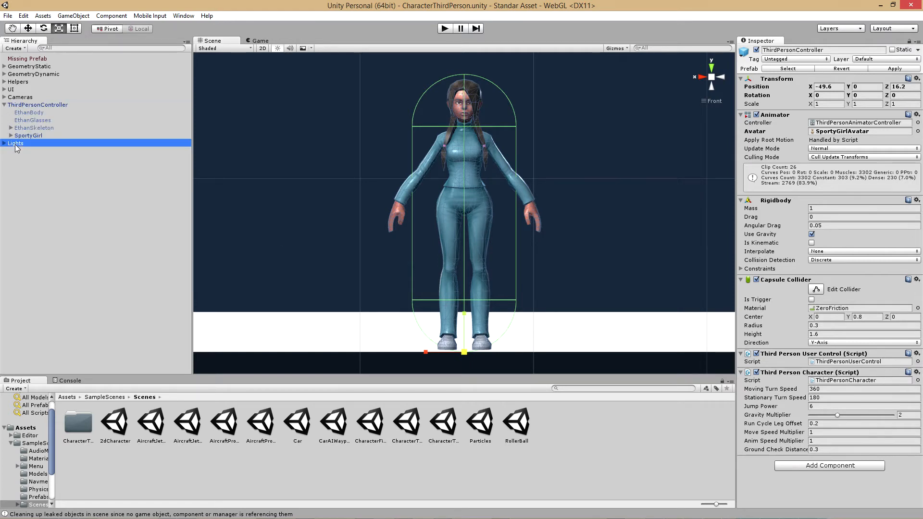
pyautogui.click(756, 50)
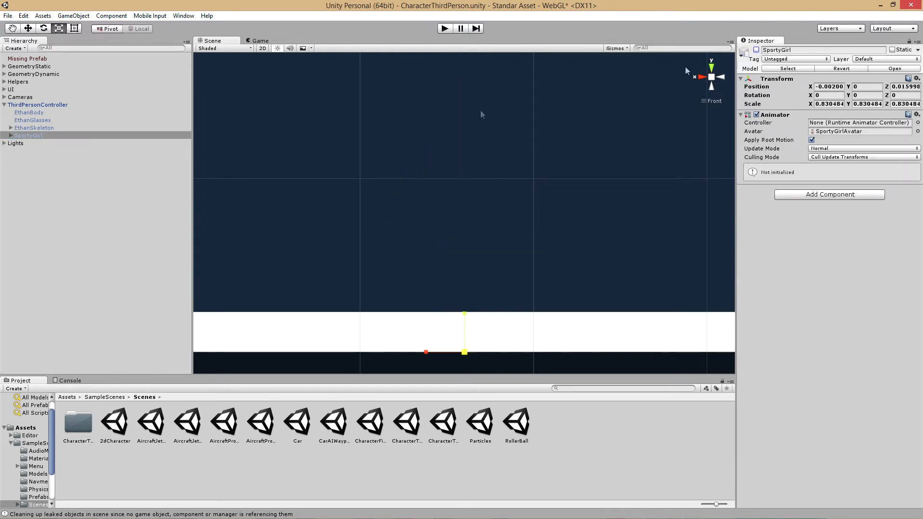
# Try activating EthanBody, EthanGlasses and EthanSkeleton under ThirdPersonController, switch them off again and clear the selection
pyautogui.click(34, 115)
pyautogui.keyDown('shift'); pyautogui.click(34, 128); pyautogui.keyUp('shift')
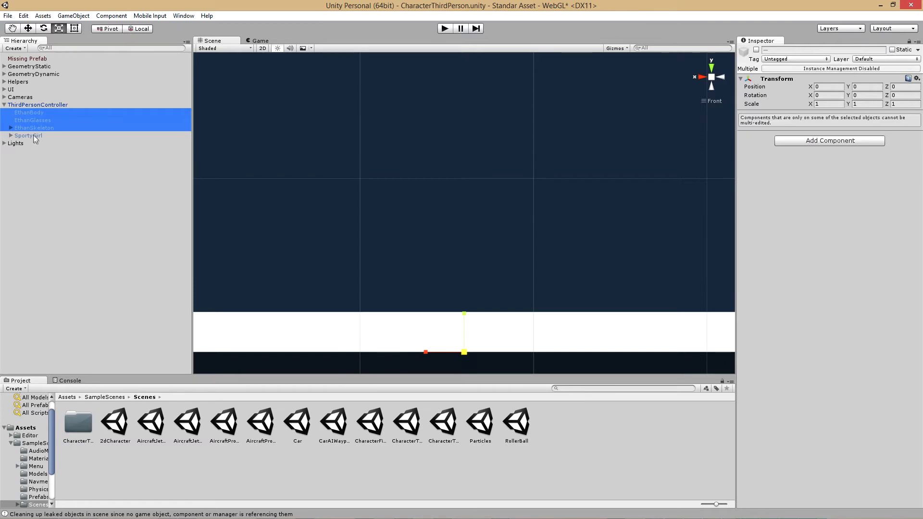
pyautogui.click(756, 50)
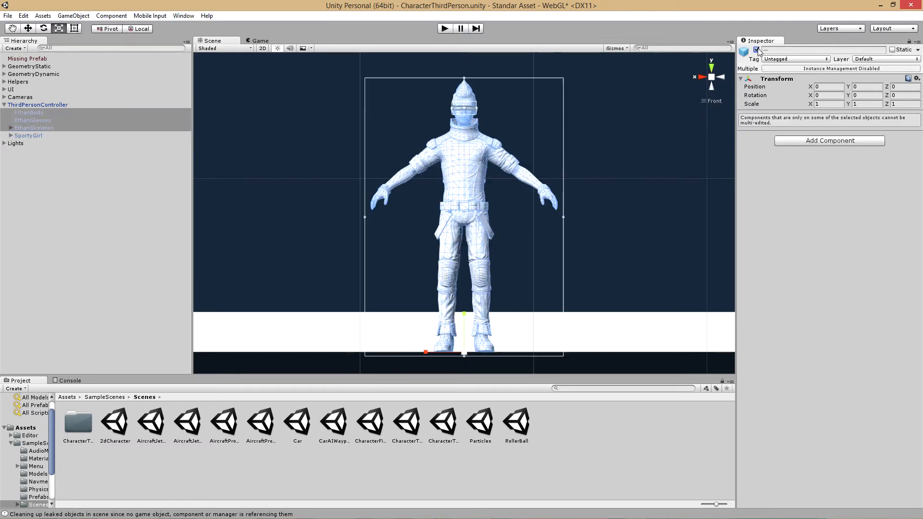
pyautogui.click(757, 50)
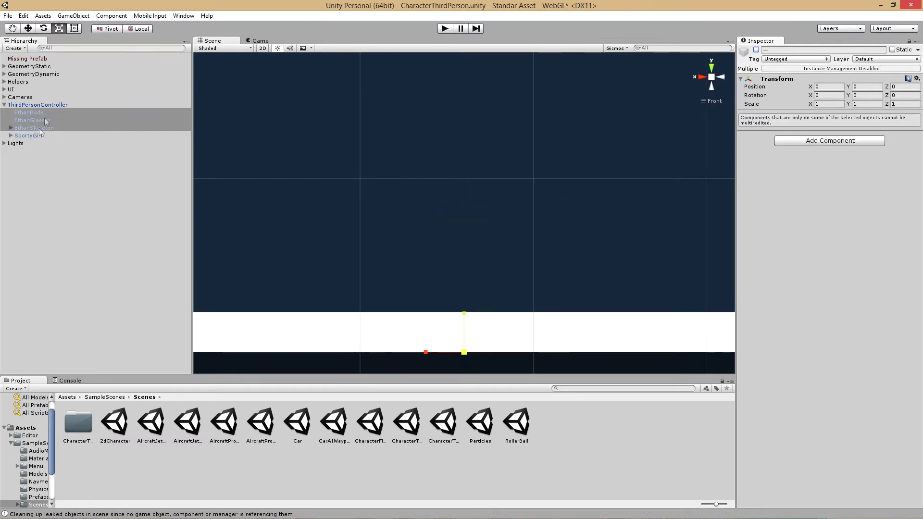
pyautogui.click(37, 193)
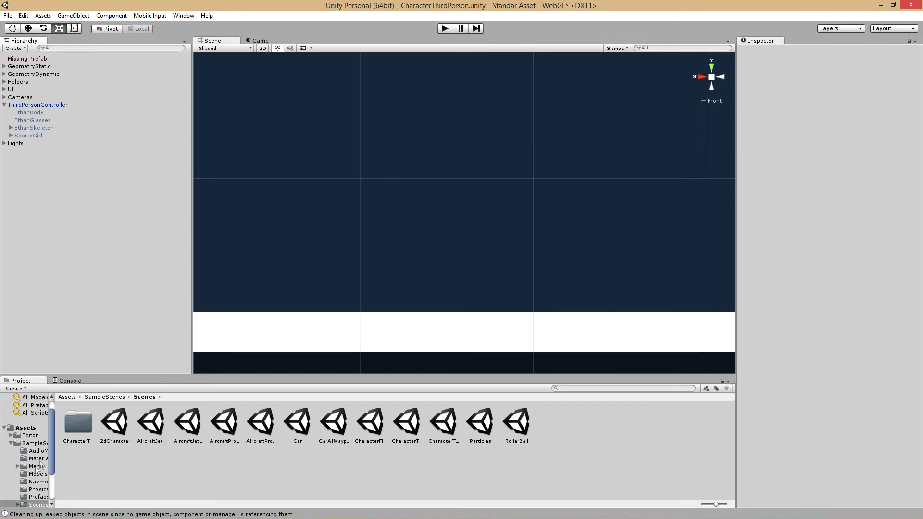
# Activate EthanBody, EthanGlasses and EthanSkeleton together under ThirdPersonController
pyautogui.moveTo(50, 464); pyautogui.dragTo(51, 501)
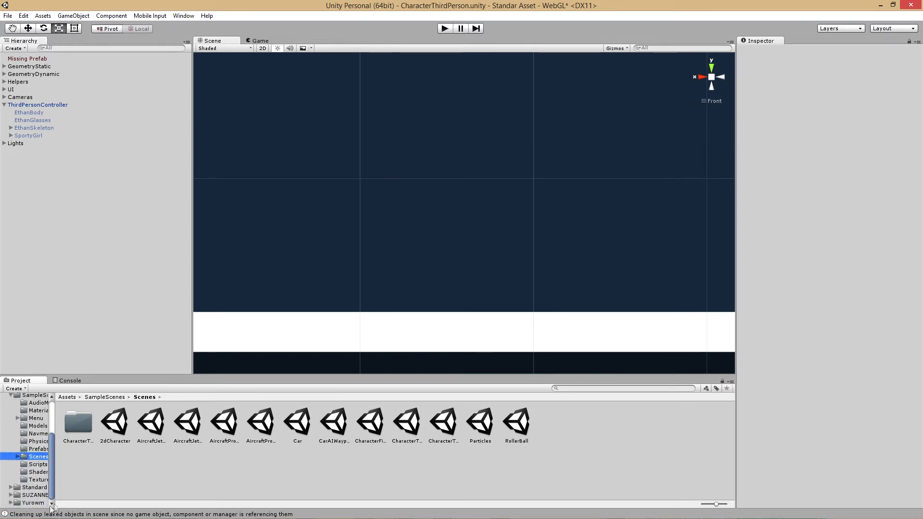
pyautogui.click(29, 112)
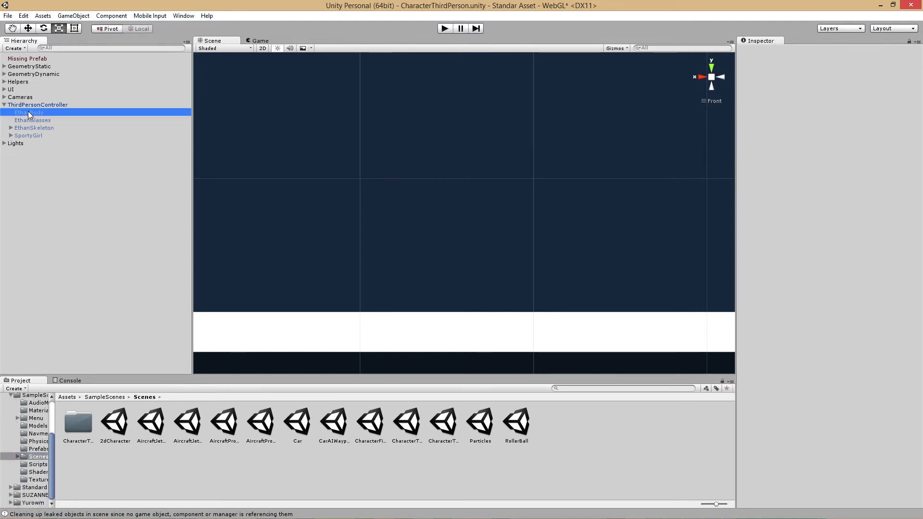
pyautogui.keyDown('shift'); pyautogui.click(31, 129); pyautogui.keyUp('shift')
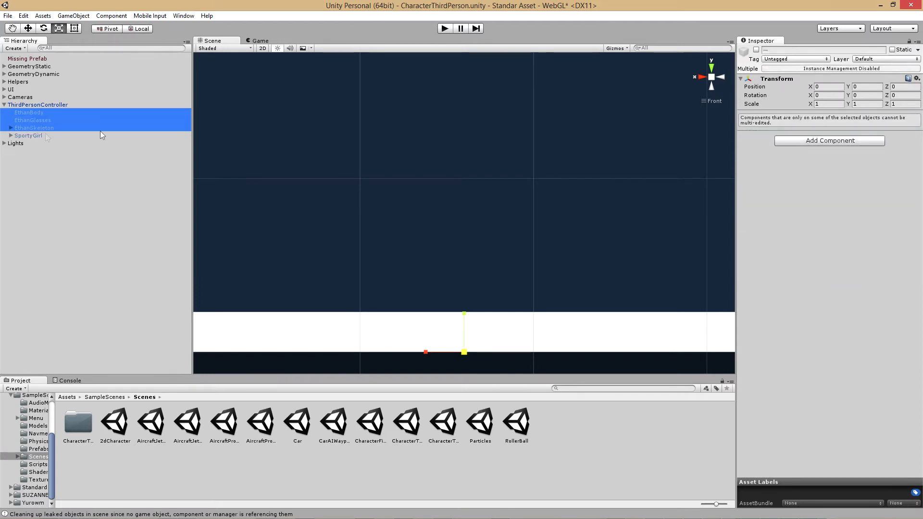
pyautogui.click(757, 50)
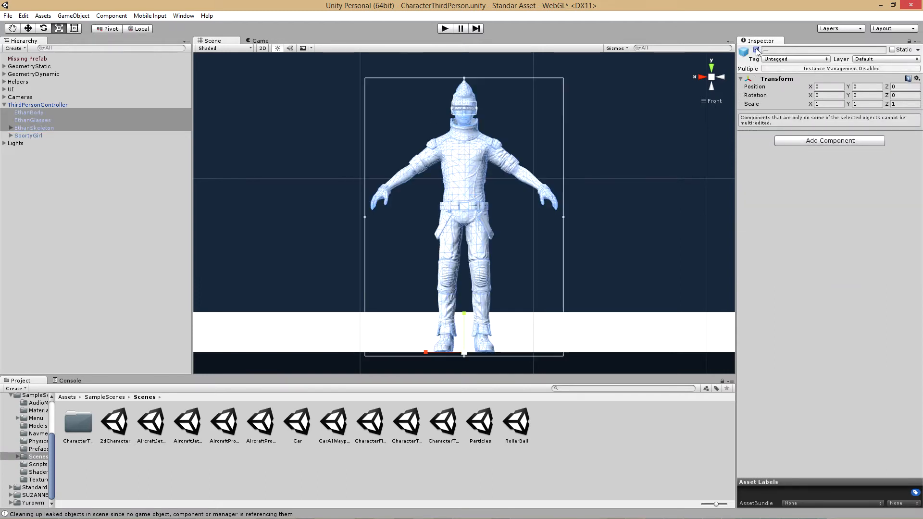
# Try placing the SUZANNE_Unity model from the SUZANNE folder directly over Ethan in top view, check it from the side and front, and undo the placement
pyautogui.click(712, 68)
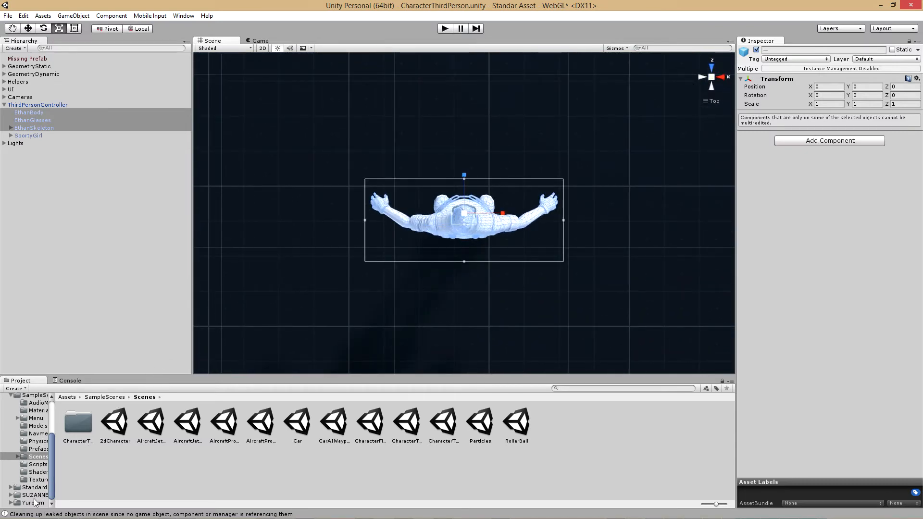
pyautogui.click(37, 496)
pyautogui.moveTo(147, 433); pyautogui.dragTo(465, 231)
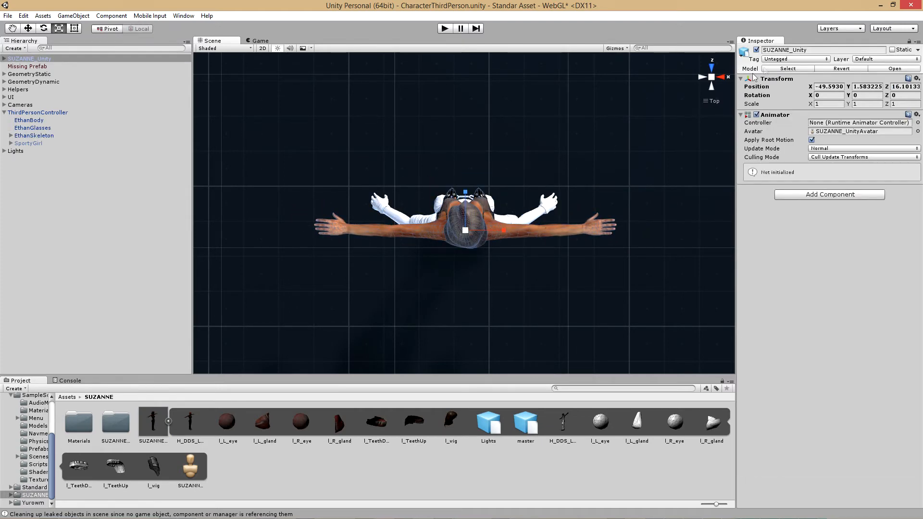
pyautogui.click(724, 76)
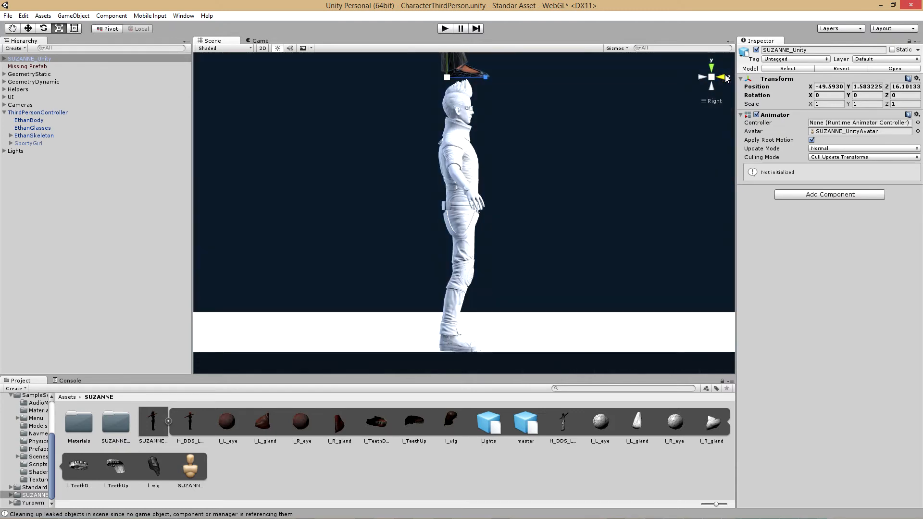
pyautogui.click(723, 75)
pyautogui.scroll(-4, 631, 121)
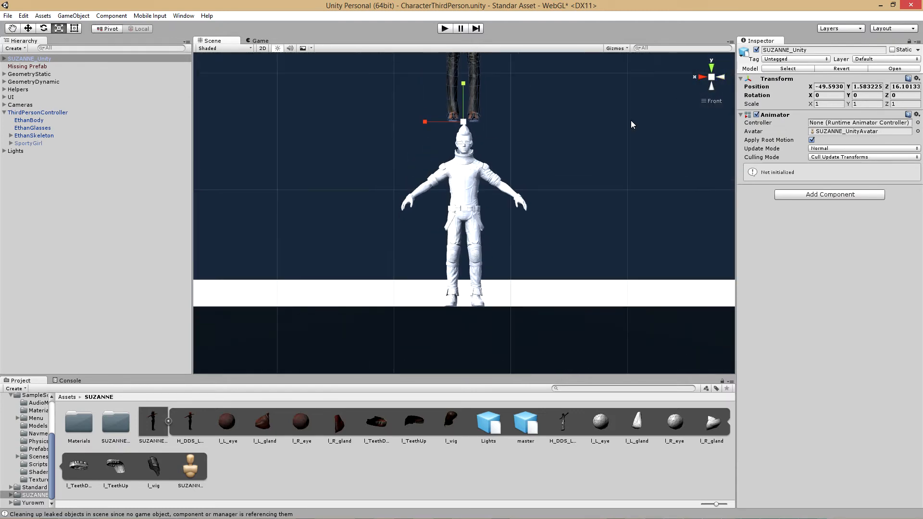
pyautogui.hotkey('ctrl', 'z')
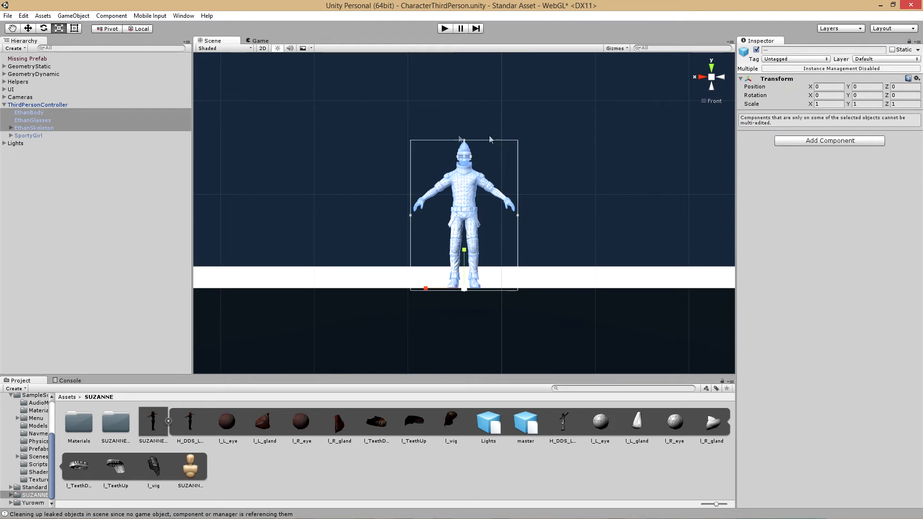
# Place the SUZANNE_Unity model on the floor beside Ethan and move it along X onto Ethan, to X about -49.6
pyautogui.click(712, 69)
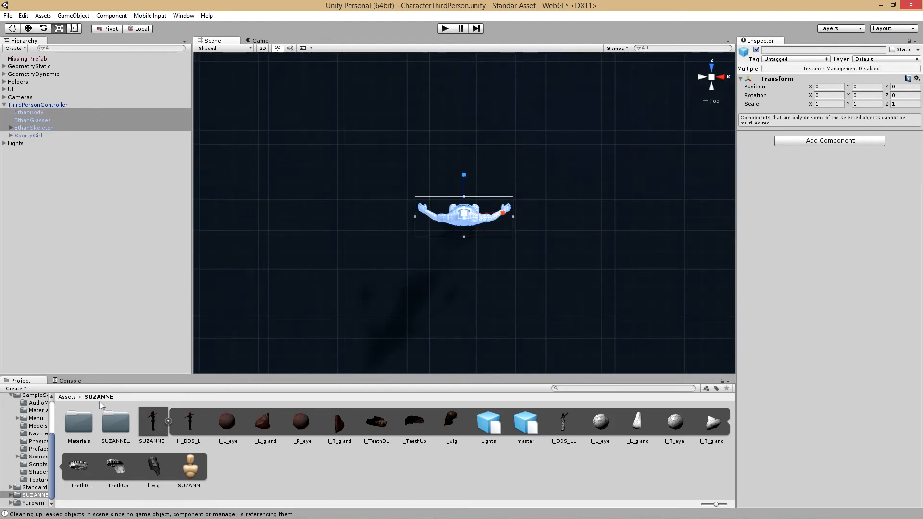
pyautogui.moveTo(154, 421); pyautogui.dragTo(593, 219)
pyautogui.click(711, 85)
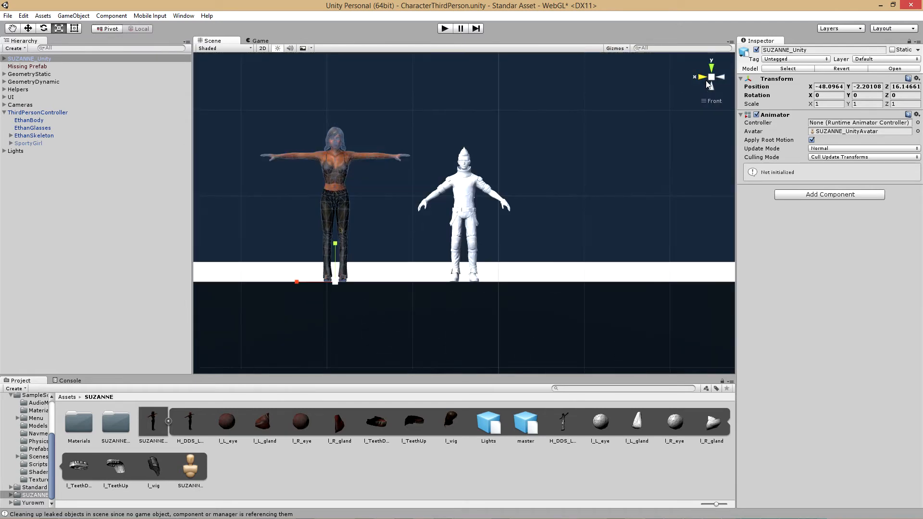
pyautogui.scroll(3, 411, 230)
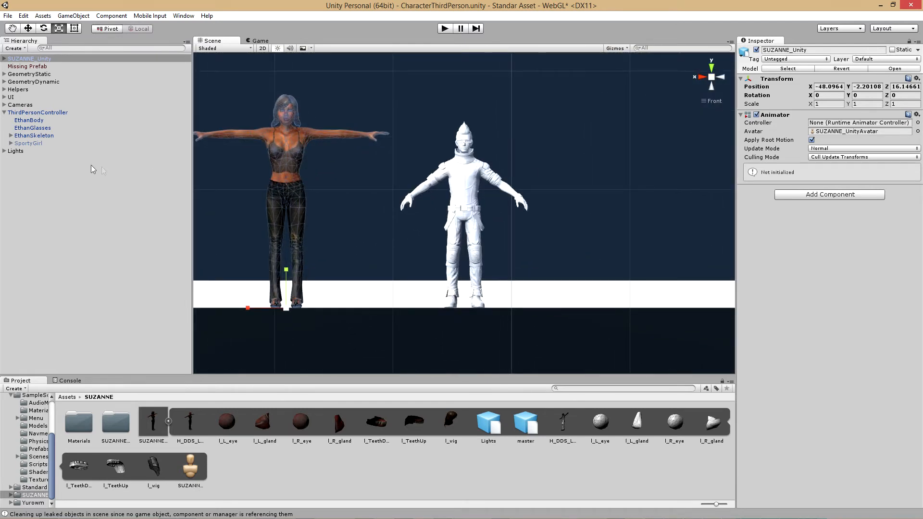
pyautogui.click(33, 28)
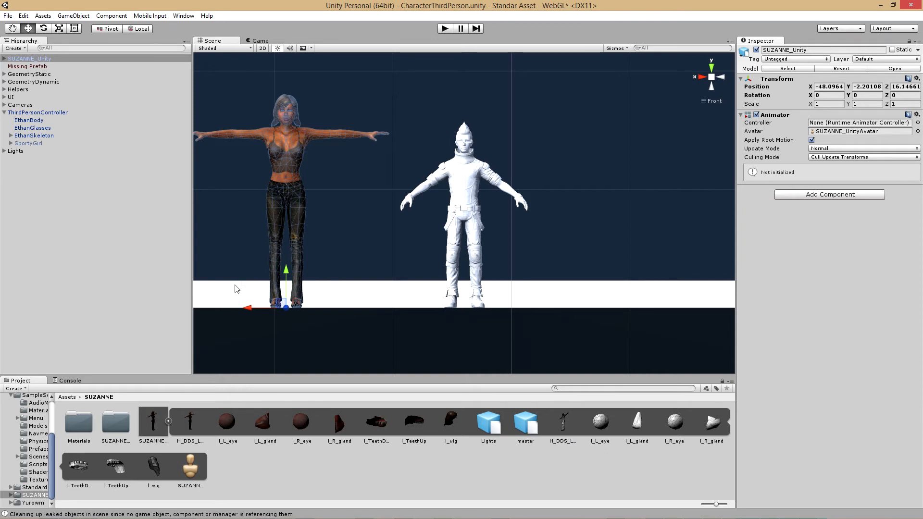
pyautogui.moveTo(250, 309); pyautogui.dragTo(427, 318)
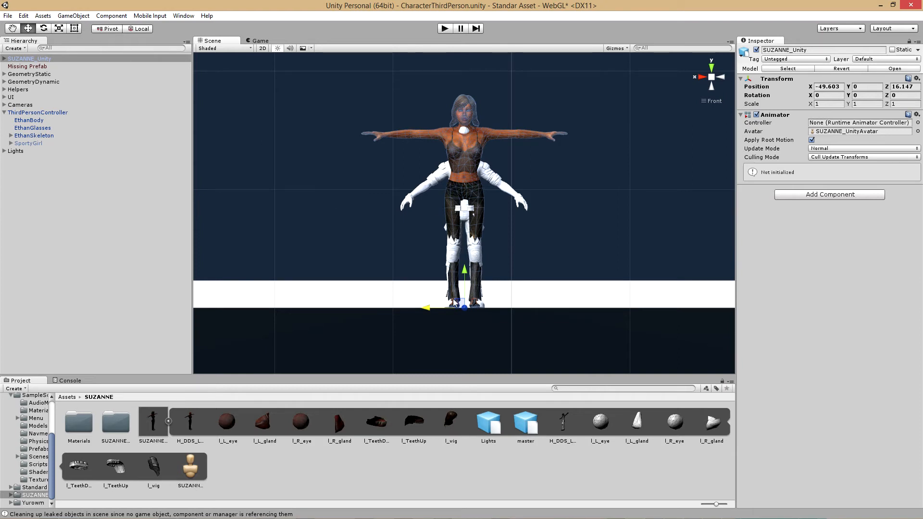
# Scale SUZANNE_Unity uniformly from its pivot to about 0.864 to match Ethan's height
pyautogui.click(57, 29)
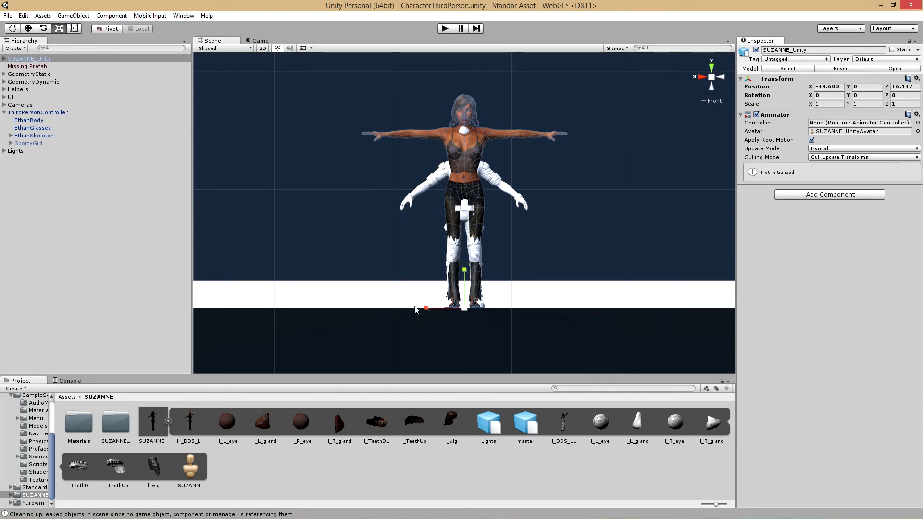
pyautogui.moveTo(466, 311); pyautogui.dragTo(466, 311)
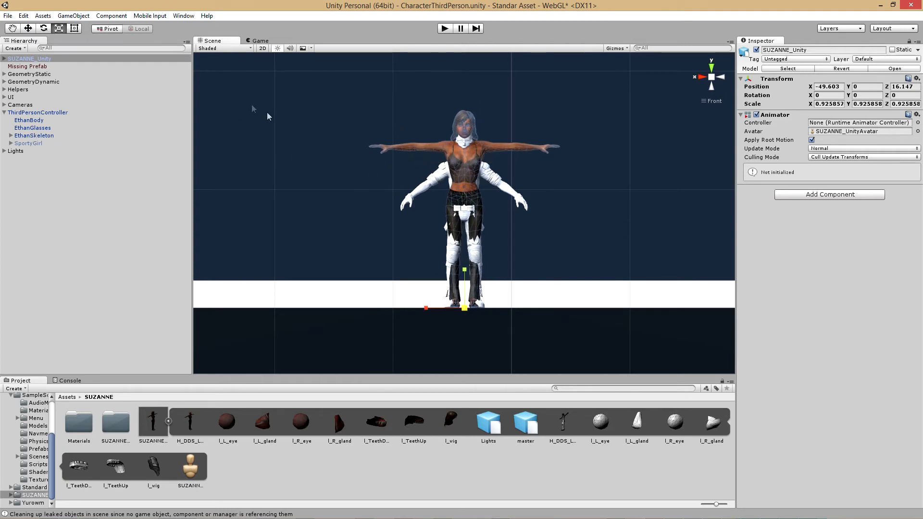
pyautogui.click(108, 28)
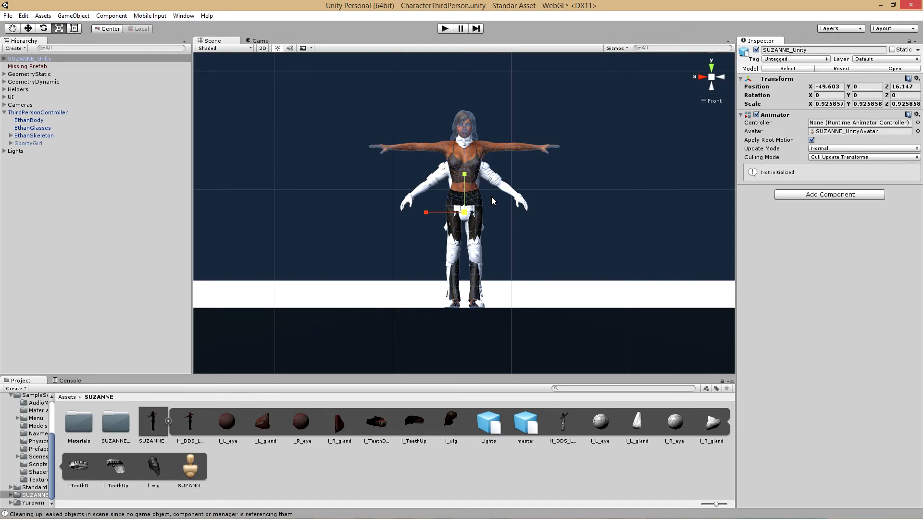
pyautogui.click(107, 29)
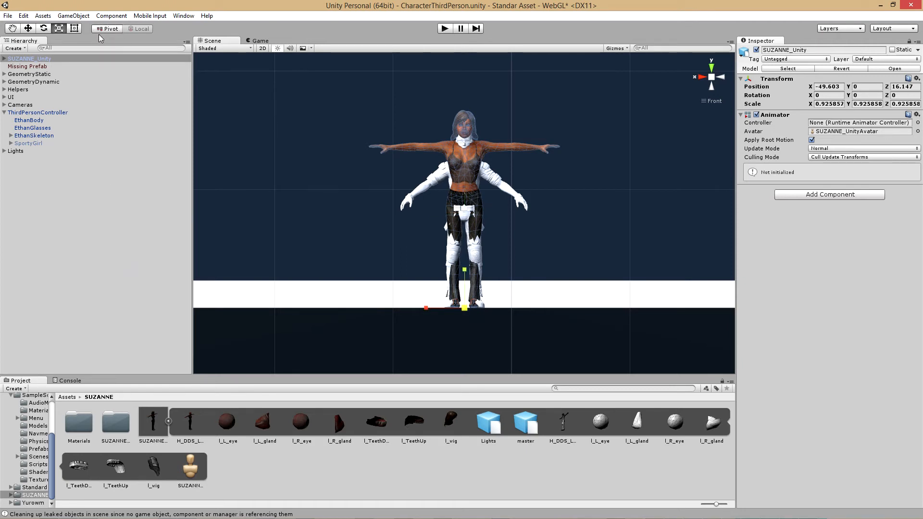
pyautogui.moveTo(466, 314); pyautogui.dragTo(464, 313)
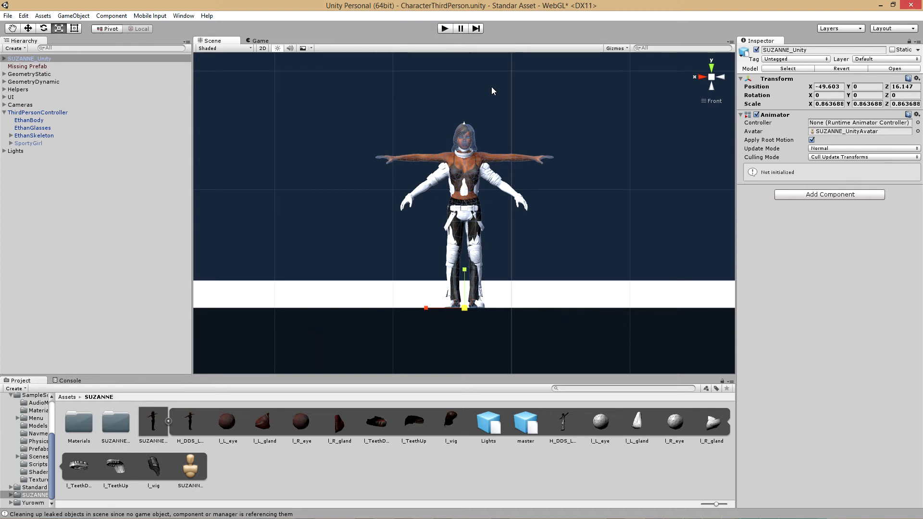
# Deactivate EthanBody, EthanGlasses and EthanSkeleton, and make SUZANNE_Unity a child of ThirdPersonController
pyautogui.click(36, 120)
pyautogui.keyDown('shift'); pyautogui.click(32, 137); pyautogui.keyUp('shift')
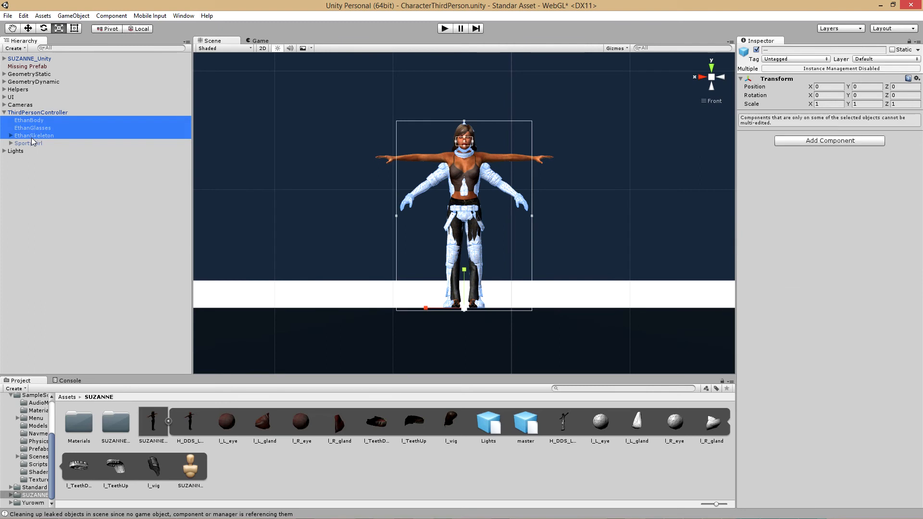
pyautogui.click(758, 50)
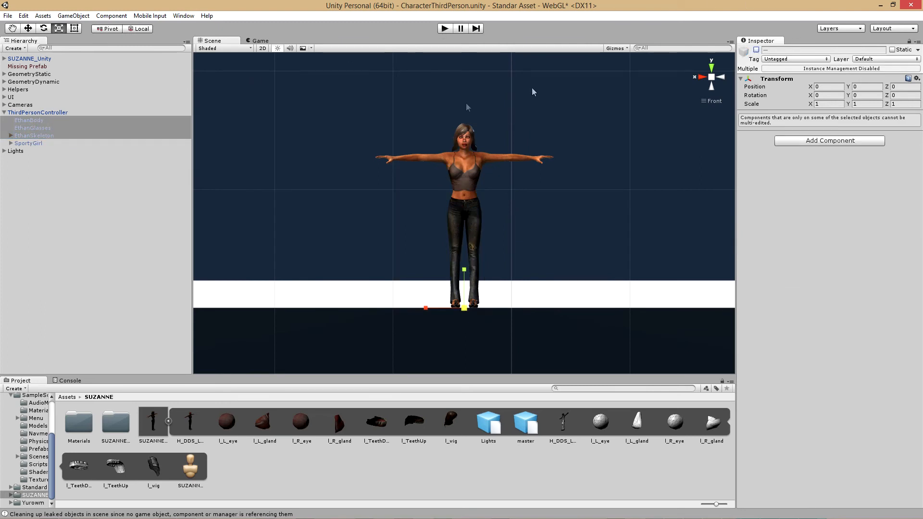
pyautogui.click(96, 202)
pyautogui.moveTo(26, 59); pyautogui.dragTo(38, 114)
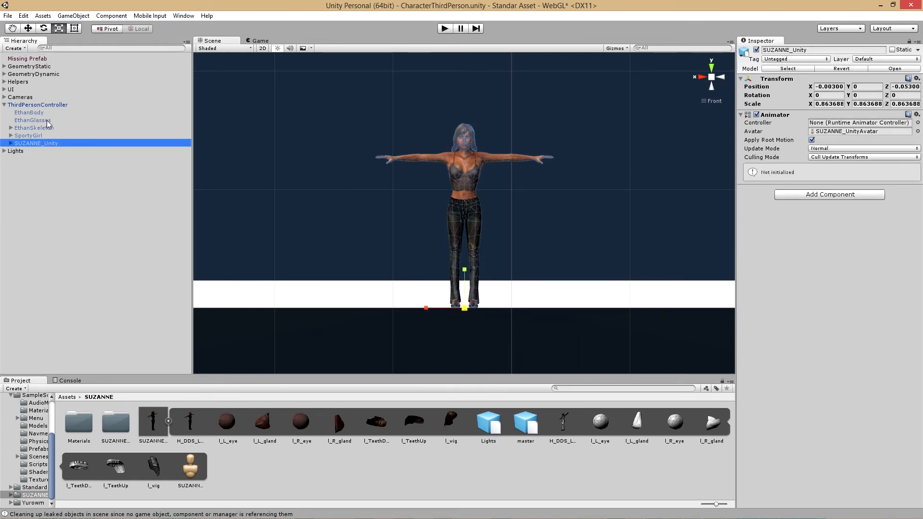
# Set the Animator avatar of ThirdPersonController to SUZANNE_UnityAvatar
pyautogui.click(29, 105)
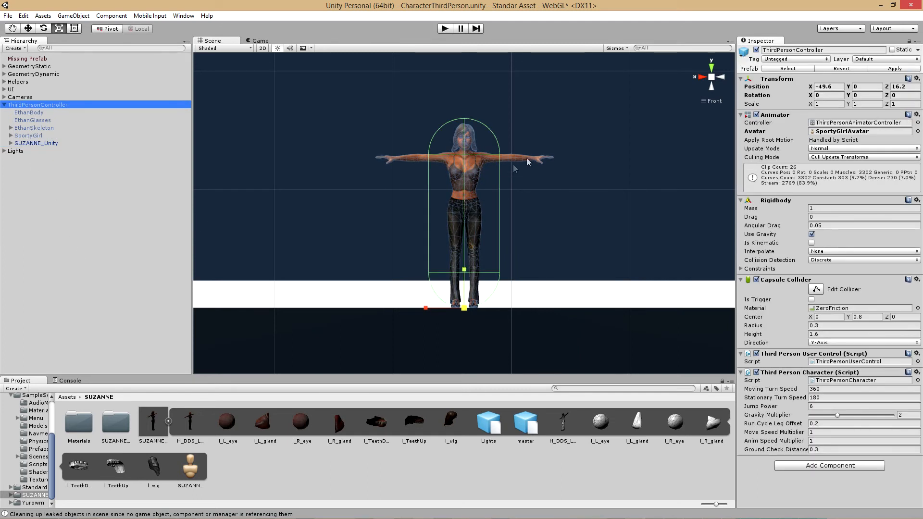
pyautogui.click(918, 131)
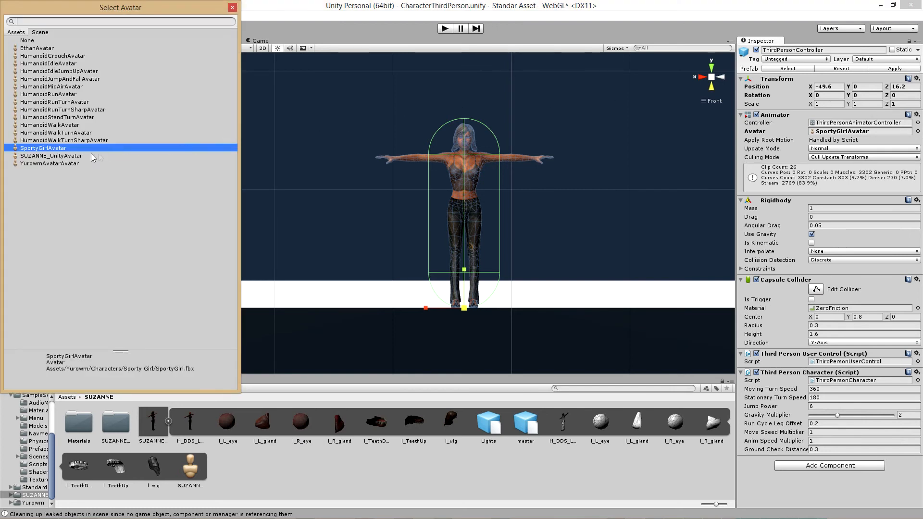
pyautogui.click(51, 156)
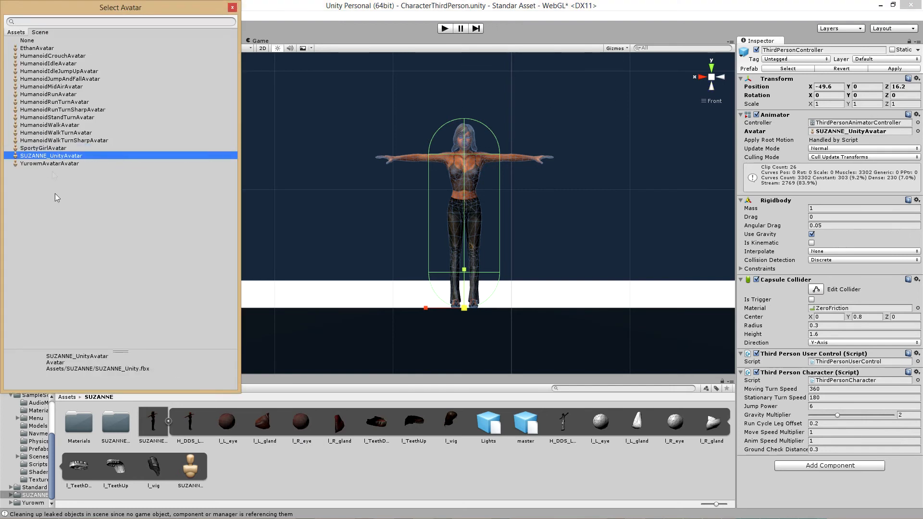
pyautogui.click(233, 8)
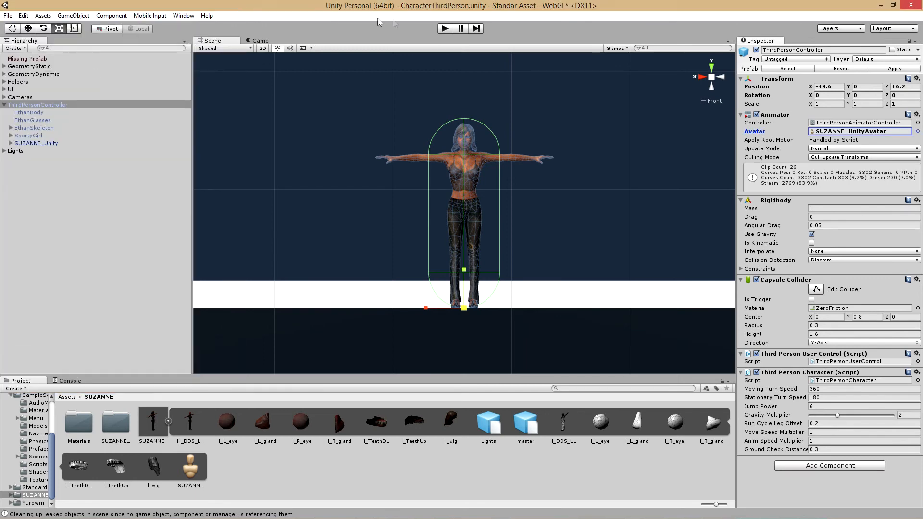
# Play-test the scene, running the SUZANNE character across the floor and ramp, turning in all directions and jumping
pyautogui.click(444, 29)
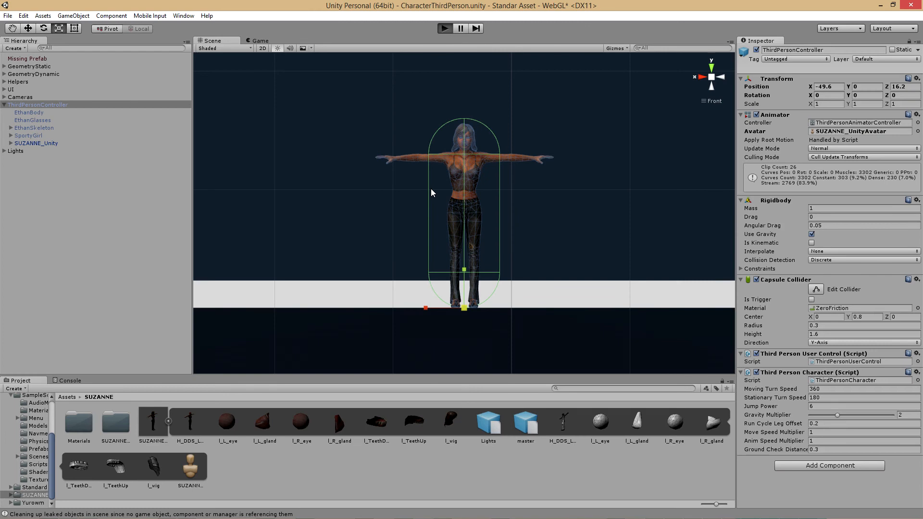
pyautogui.press('w')
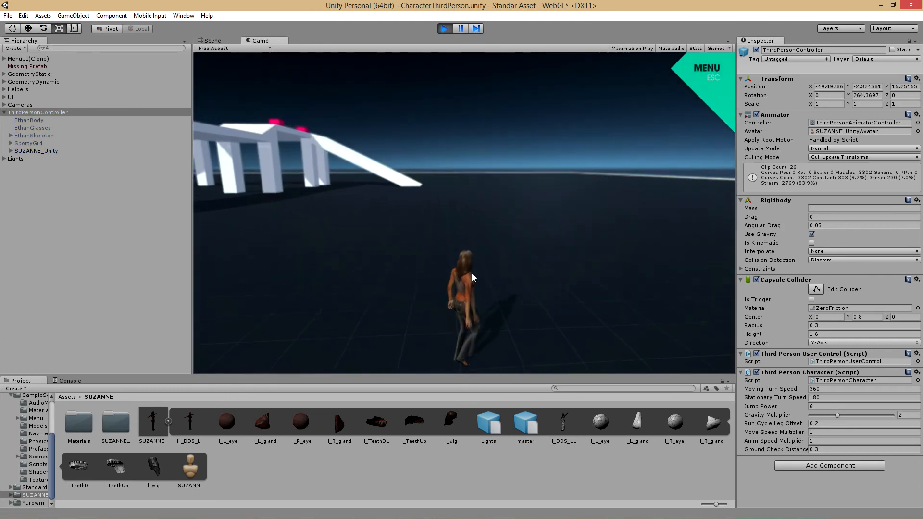
pyautogui.press('d')
pyautogui.press('a')
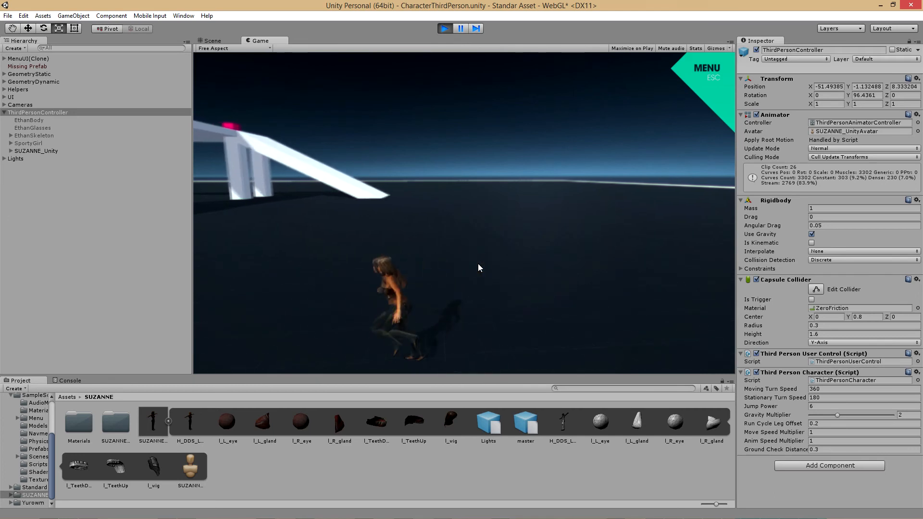
pyautogui.press('w')
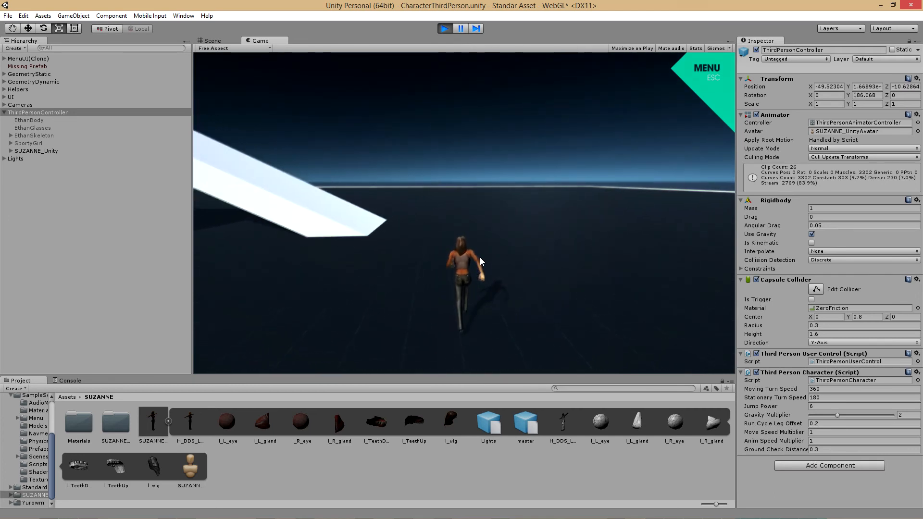
pyautogui.press('a')
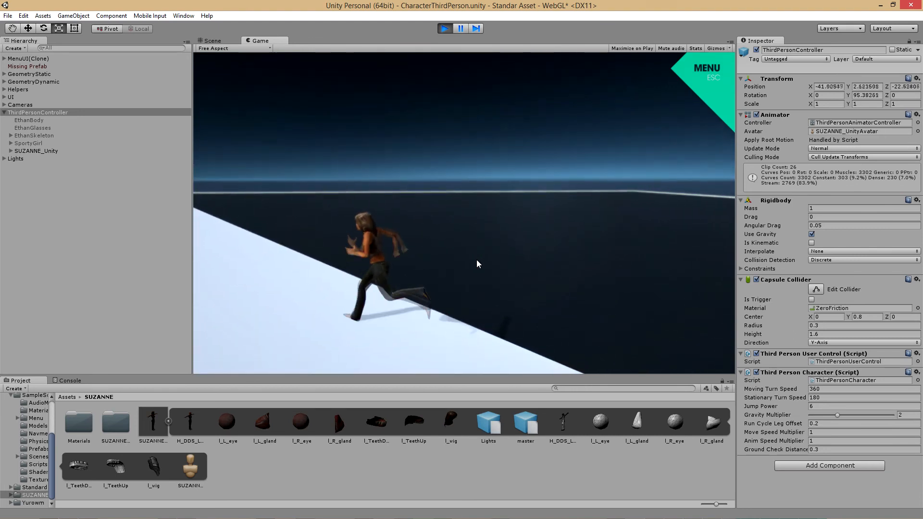
pyautogui.press('Right')
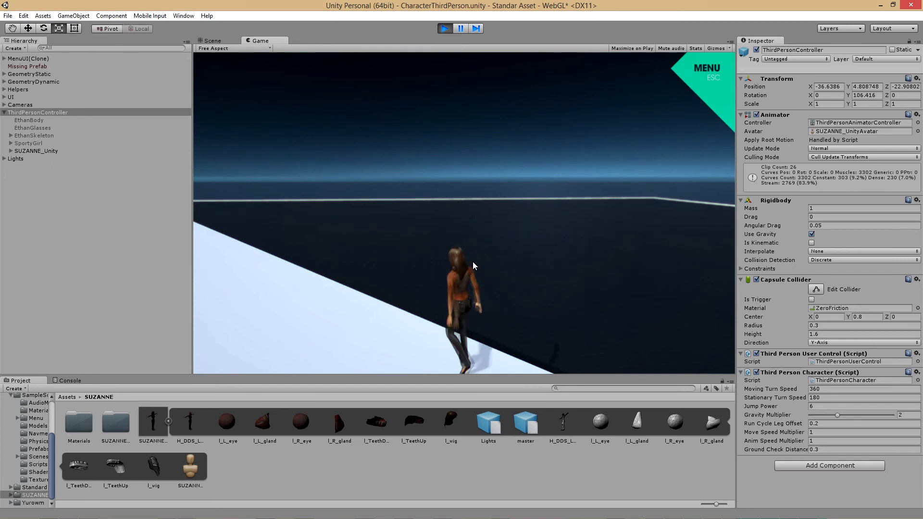
pyautogui.press('Up')
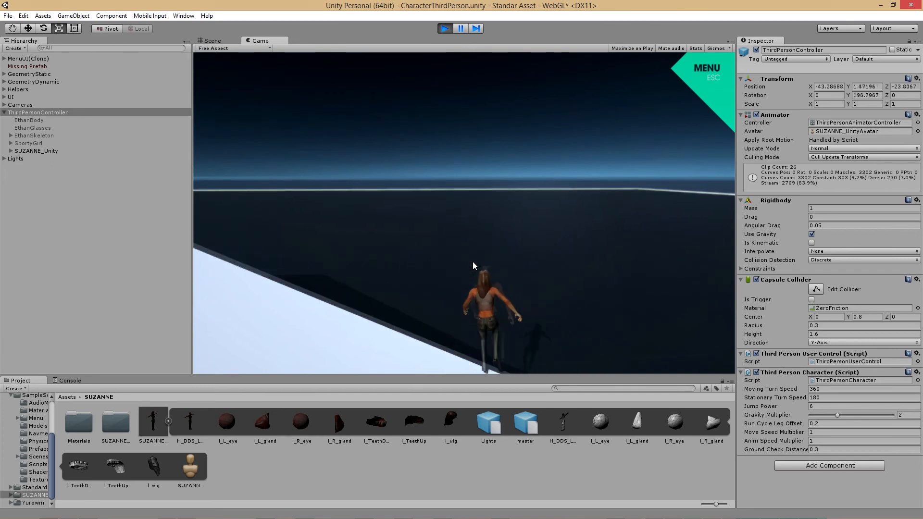
pyautogui.press('space')
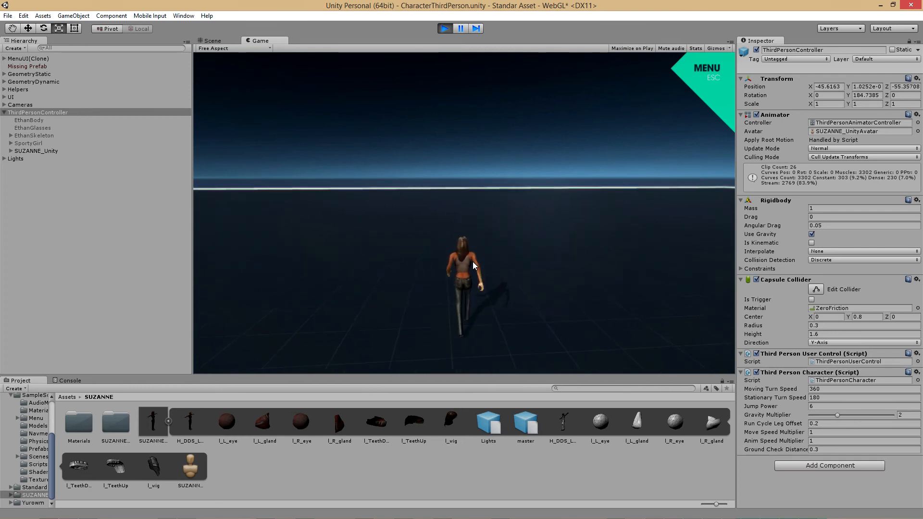
pyautogui.press('space')
pyautogui.press('Right')
pyautogui.press('Left')
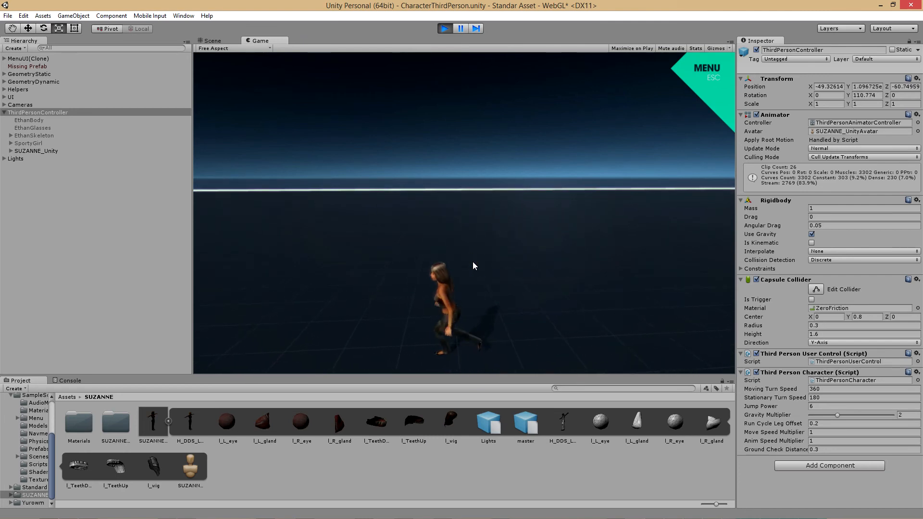
pyautogui.press('Down')
pyautogui.press('Down')
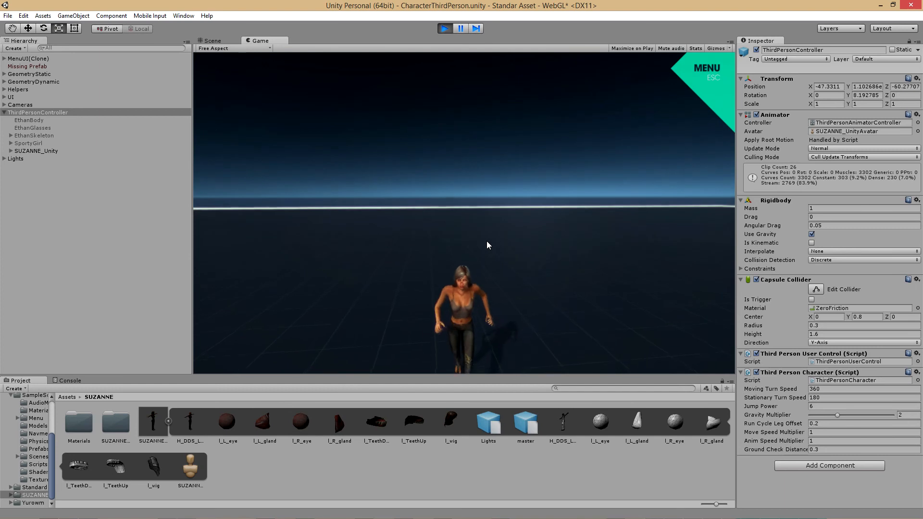
pyautogui.press('Right')
pyautogui.press('Up')
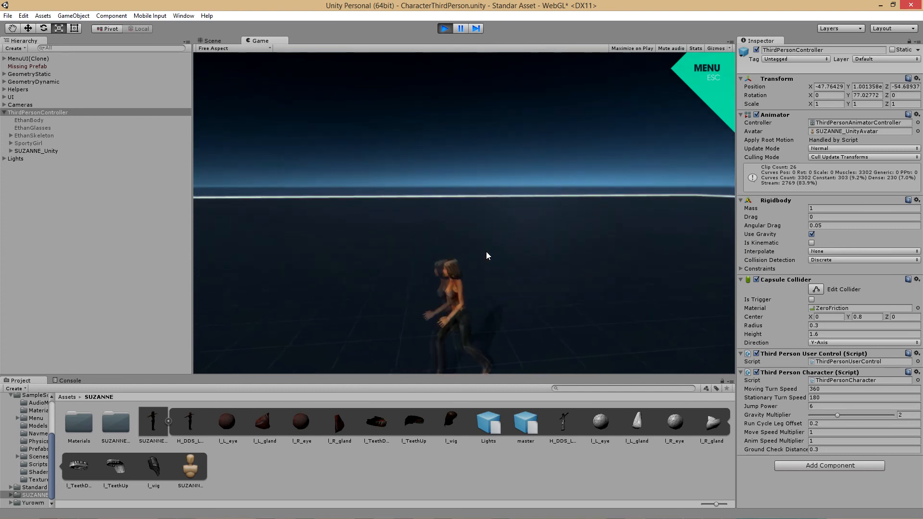
pyautogui.press('Right')
pyautogui.press('Up')
pyautogui.press('Left')
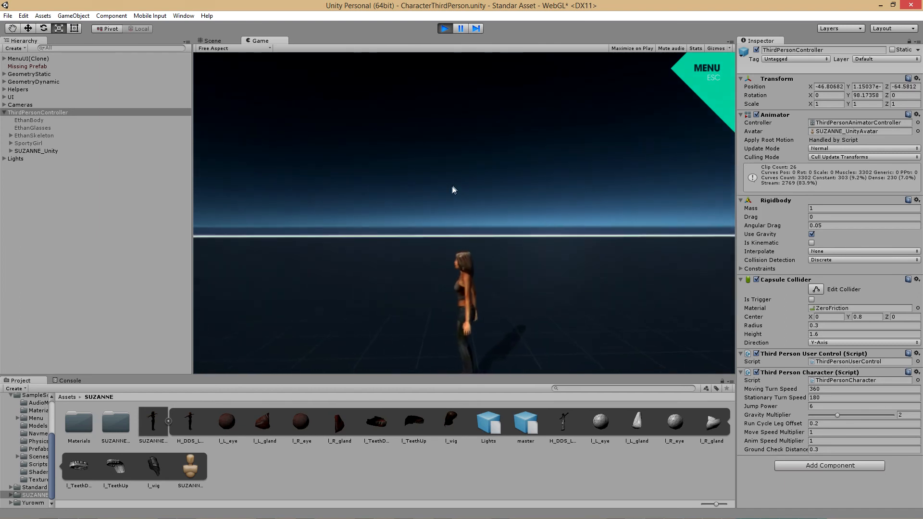
pyautogui.press('Down')
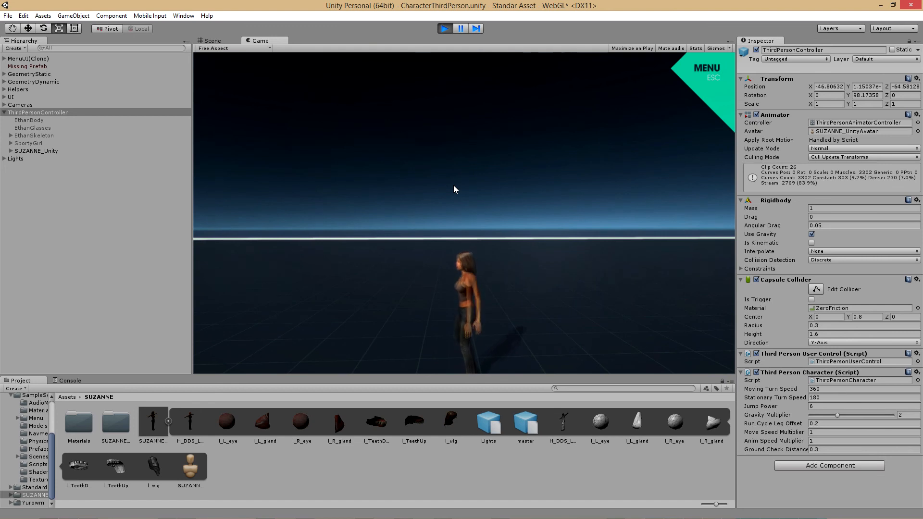